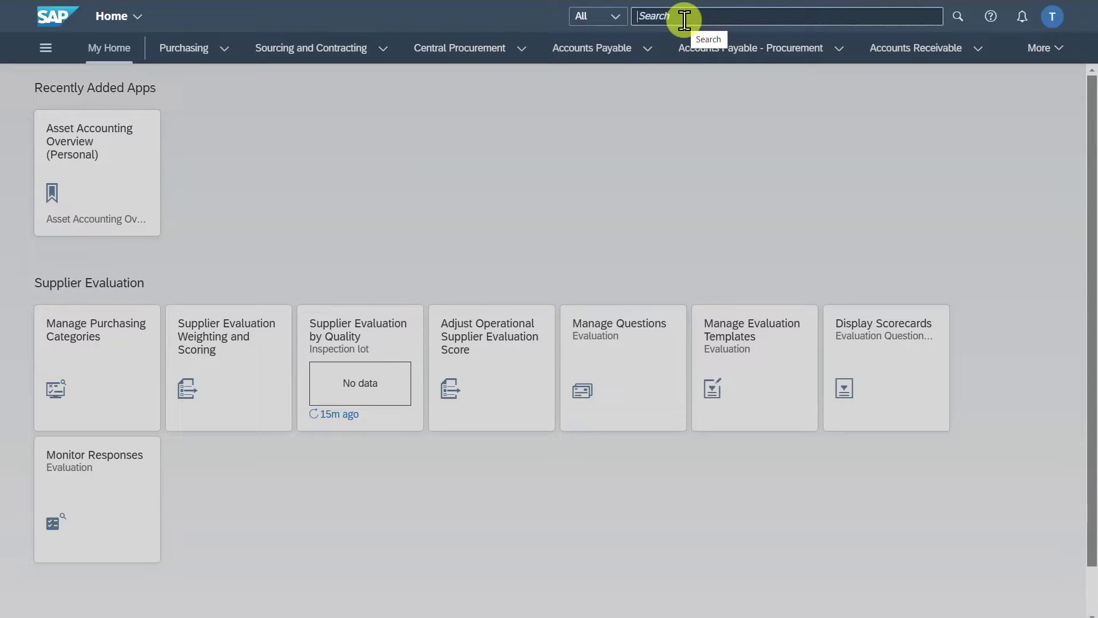
# Step: Search the launchpad for 'import financi' and open the Import Financial Plan Data app
pyautogui.write('import financi')
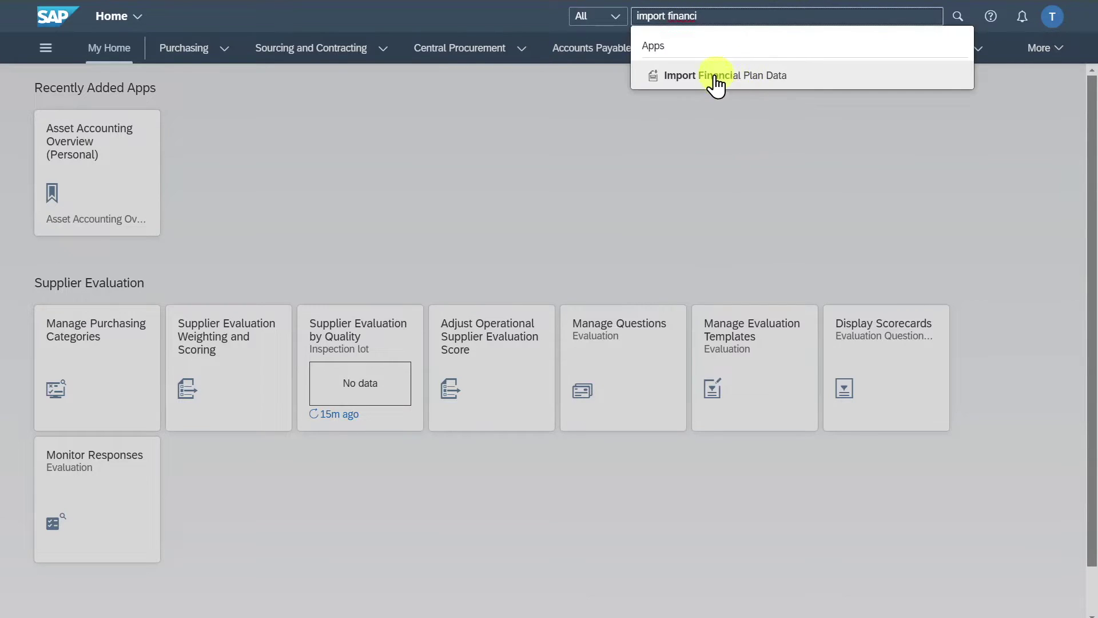
pyautogui.click(724, 78)
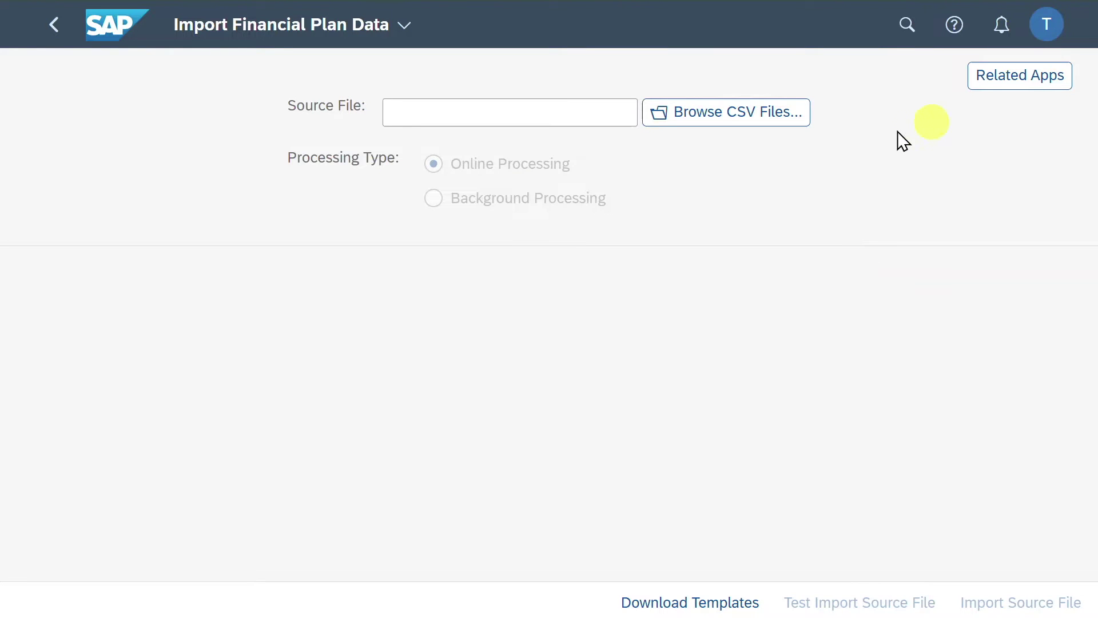
# Step: Confirm in the user menu's About information that the app ID is F1711
pyautogui.click(1037, 33)
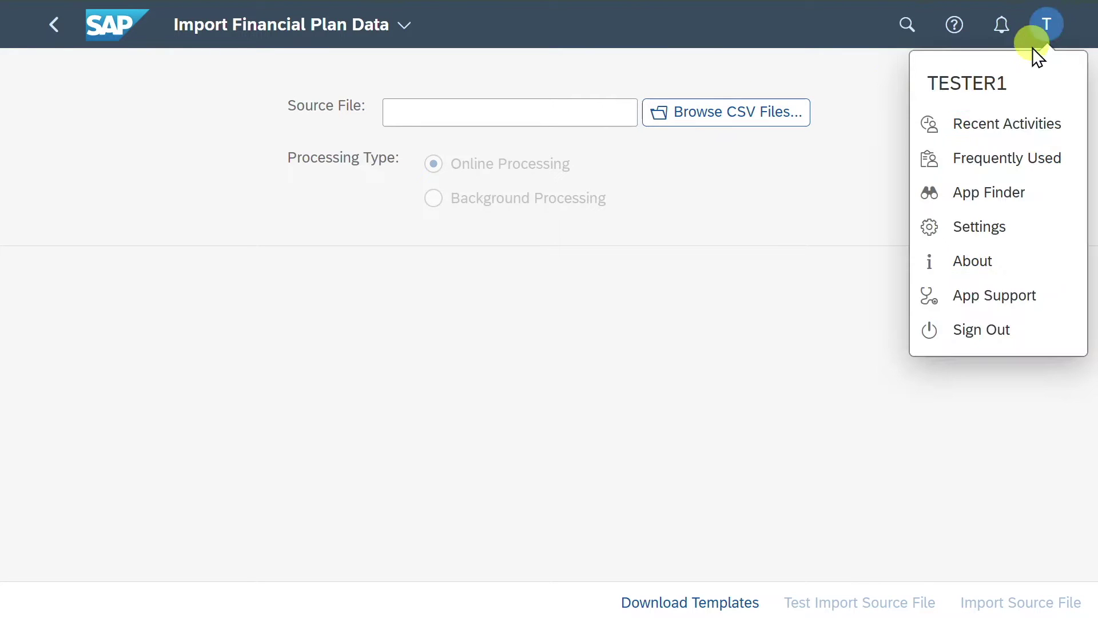
pyautogui.click(968, 262)
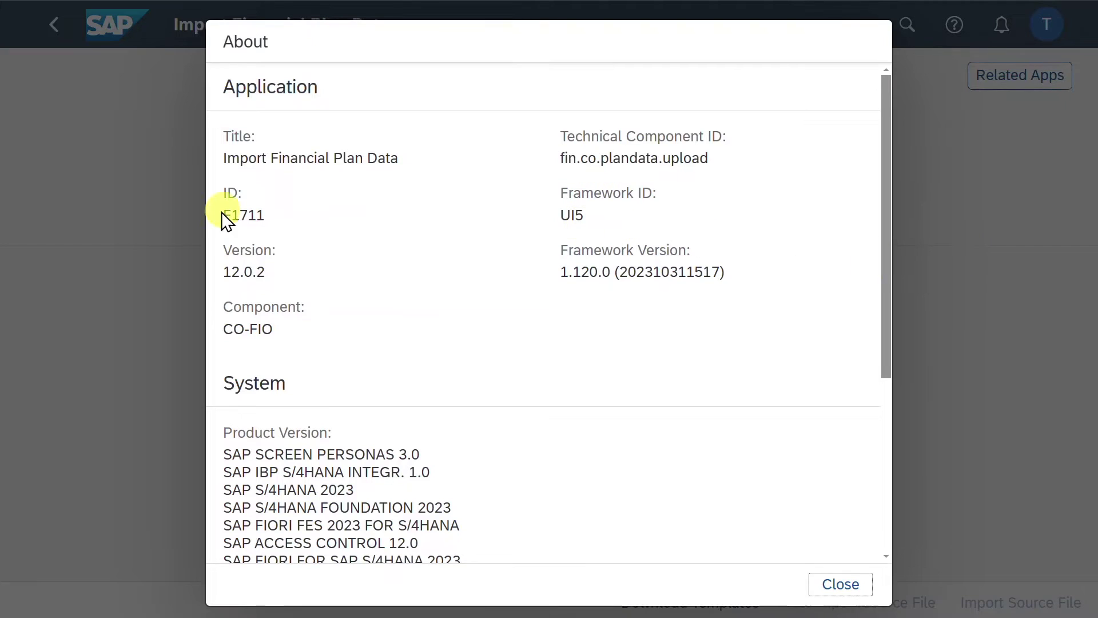
pyautogui.moveTo(223, 215); pyautogui.dragTo(271, 217)
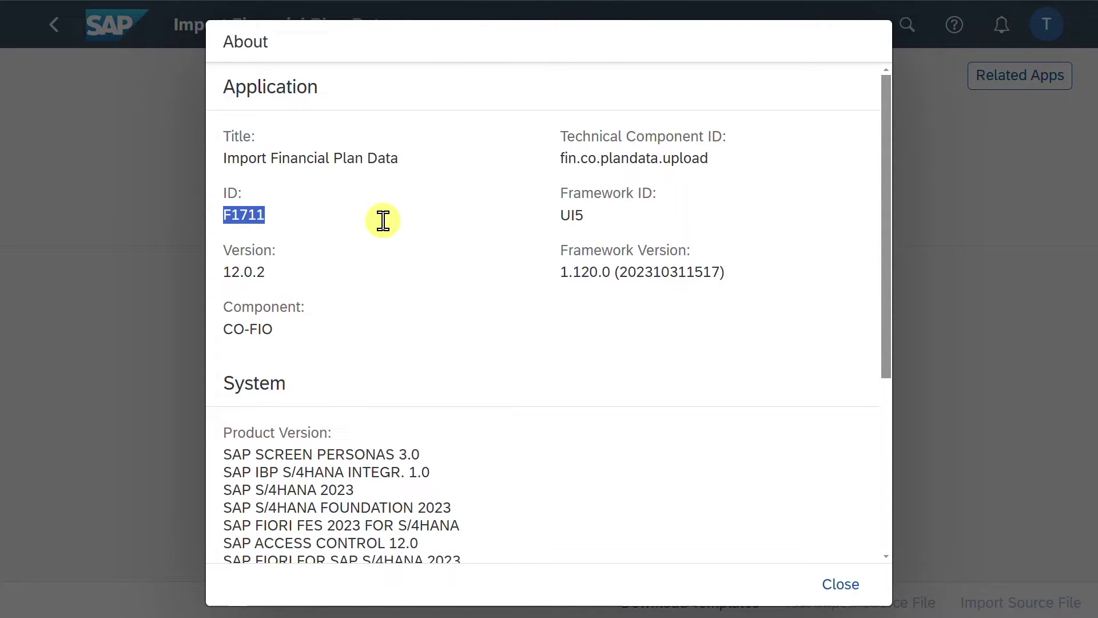
pyautogui.press('Escape')
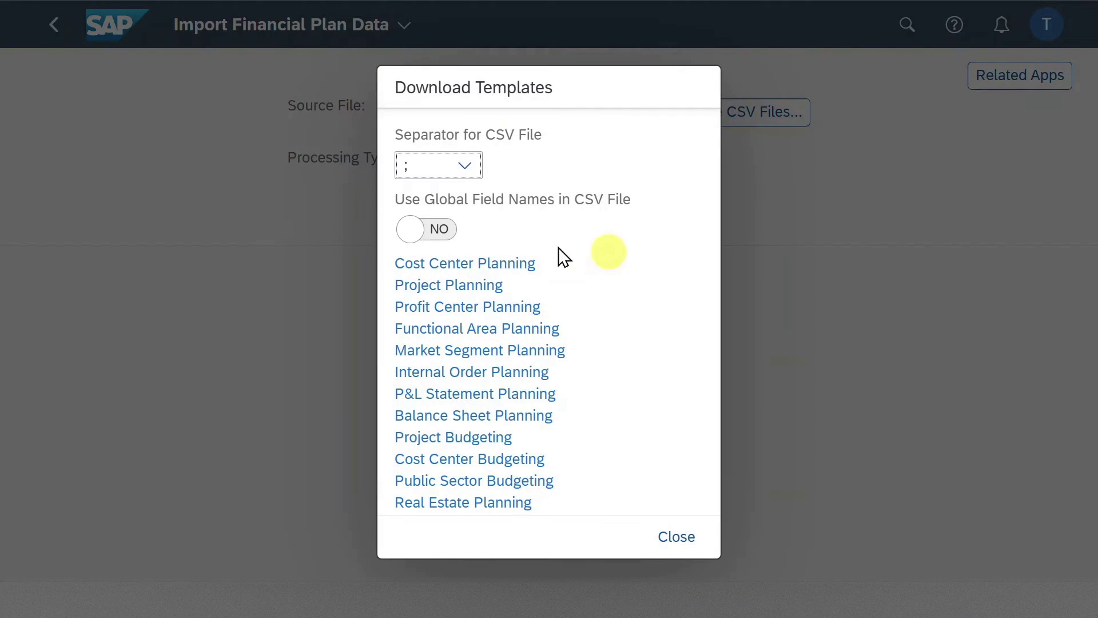
# Step: Keep the semicolon separator and save the Cost Center Planning template as a CSV file
pyautogui.click(464, 167)
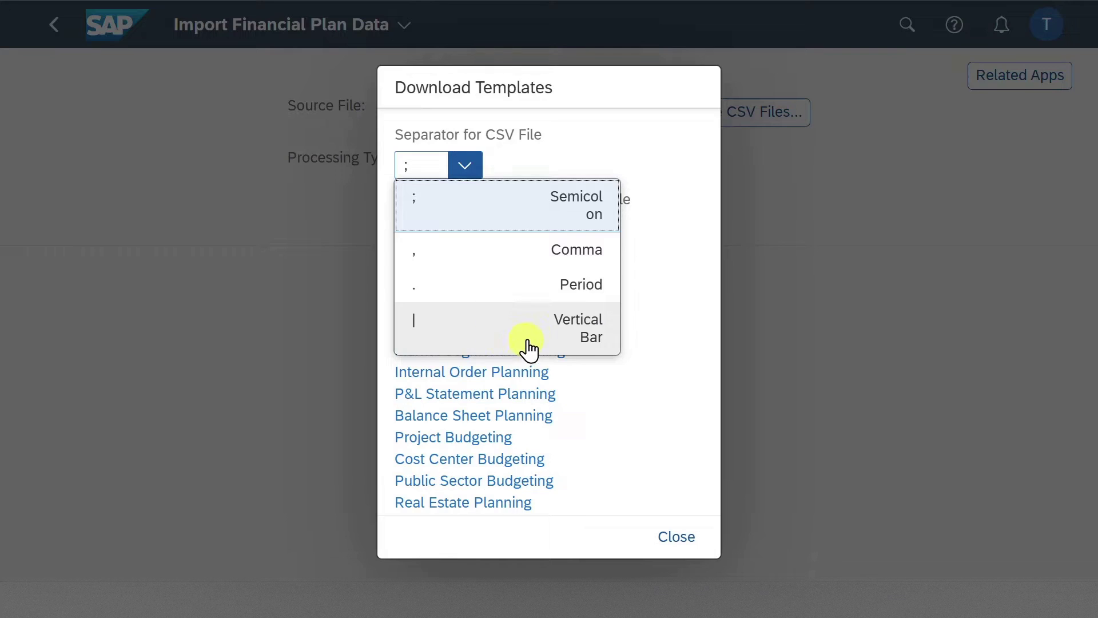
pyautogui.click(498, 216)
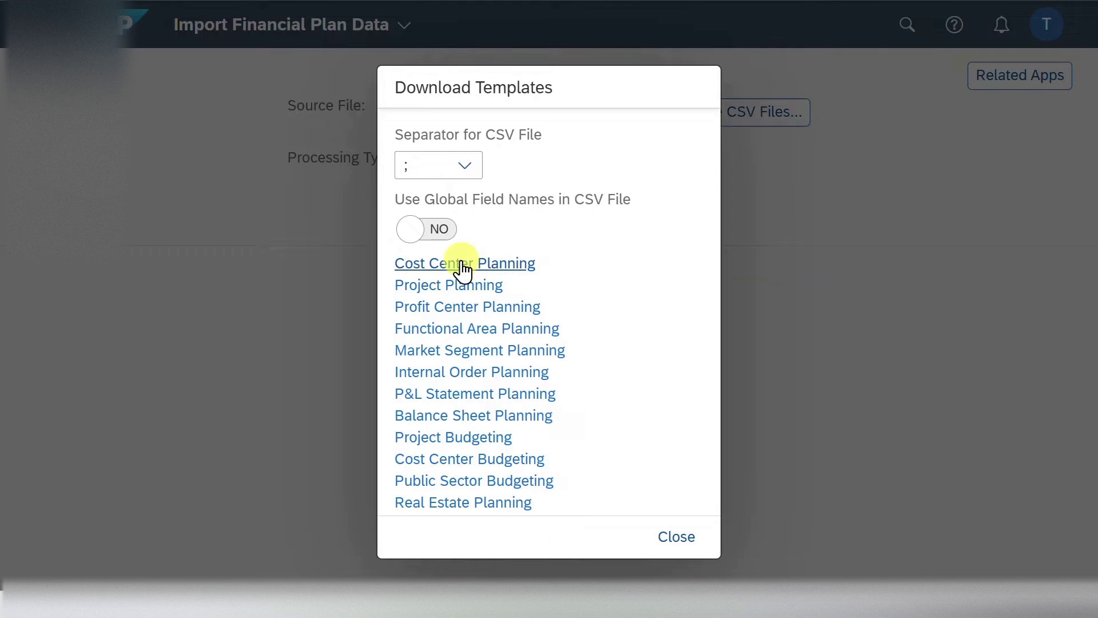
pyautogui.click(500, 264)
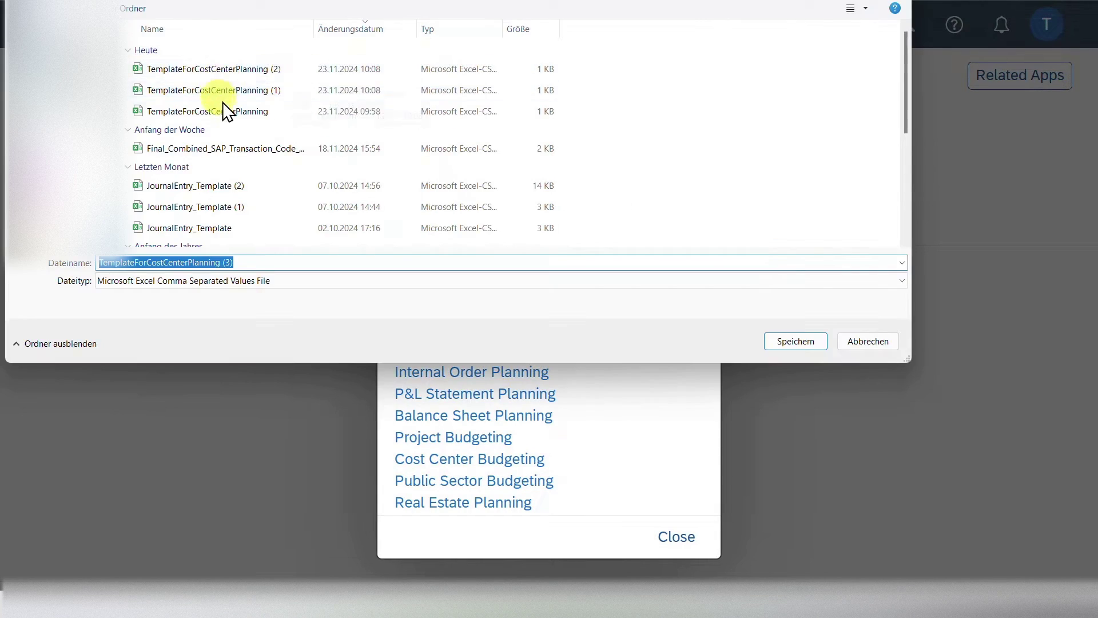
pyautogui.click(805, 339)
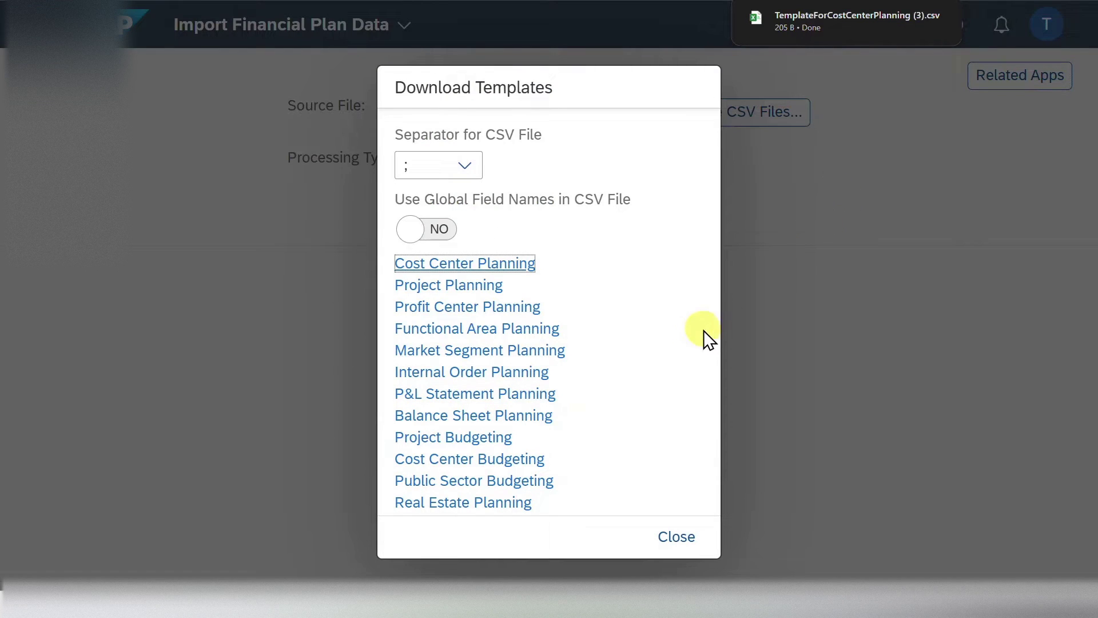
# Step: Open the app's online documentation through Help's What's this app?
pyautogui.click(678, 540)
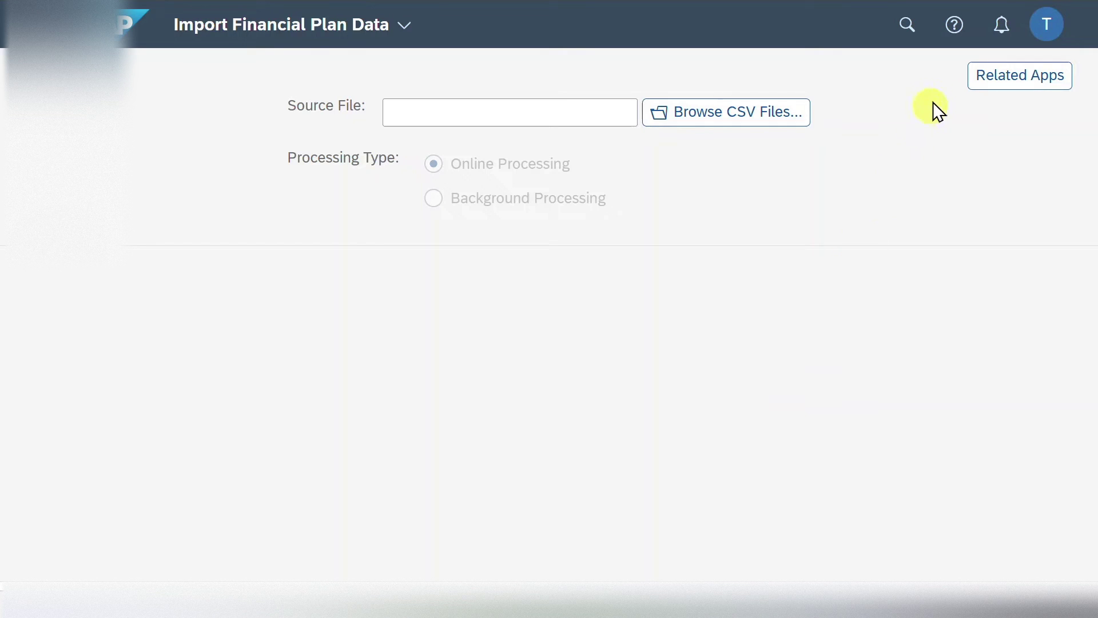
pyautogui.click(955, 26)
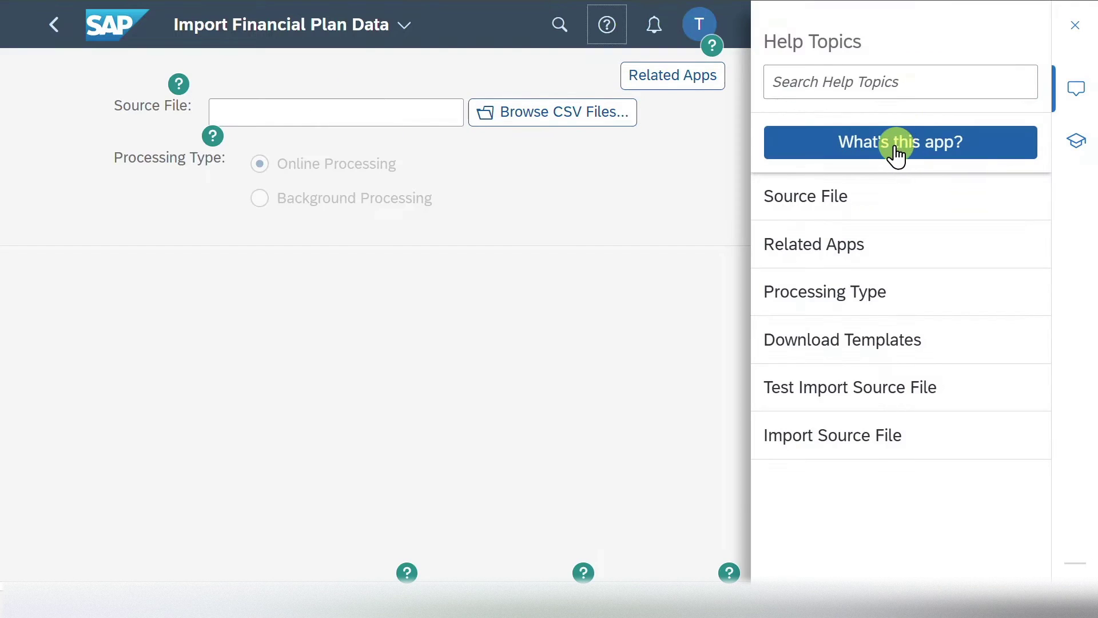
pyautogui.click(902, 152)
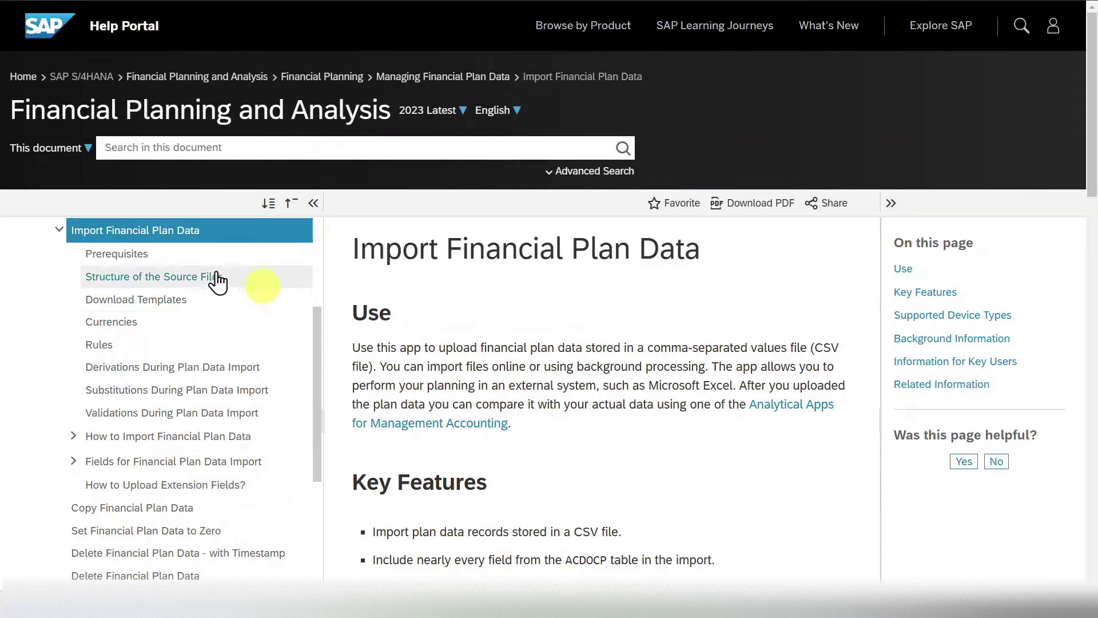
# Step: Browse the Help Portal documentation, then close the Help Topics panel in the import app
pyautogui.scroll(3, 228, 371)
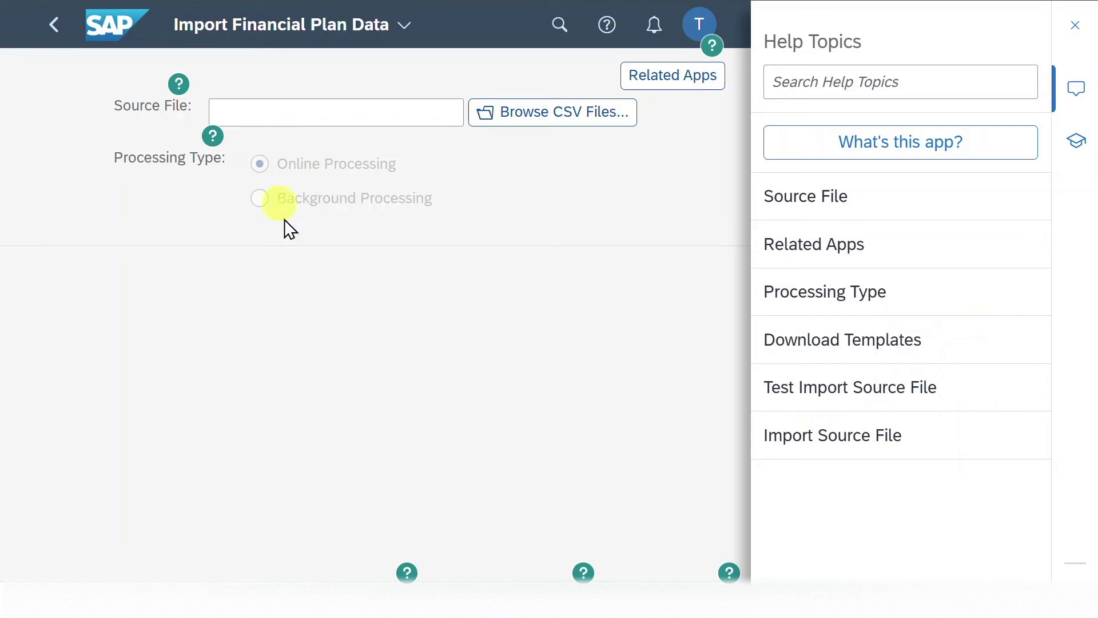
pyautogui.click(1074, 26)
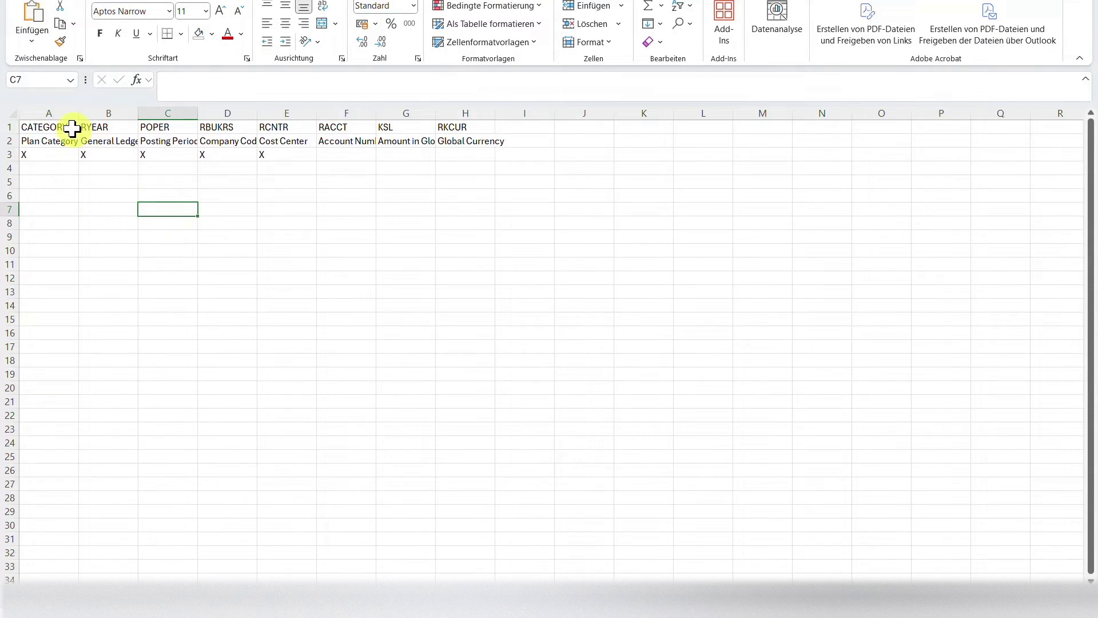
# Step: Center columns A–H of the template and auto-fit their widths to the headers
pyautogui.click(58, 117)
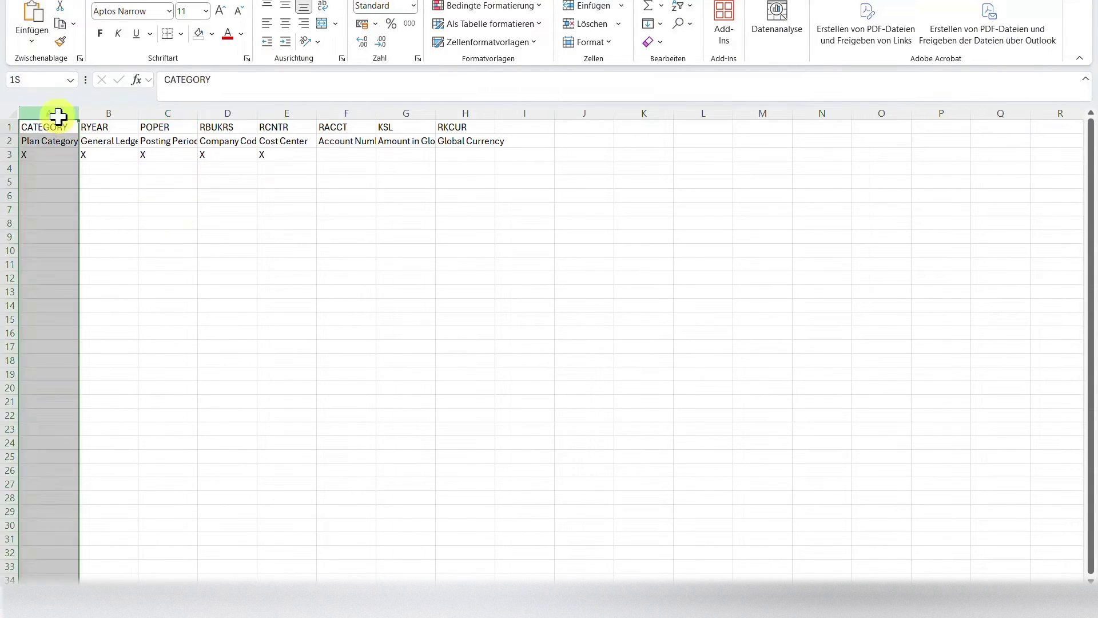
pyautogui.moveTo(58, 117); pyautogui.dragTo(473, 114)
pyautogui.click(285, 23)
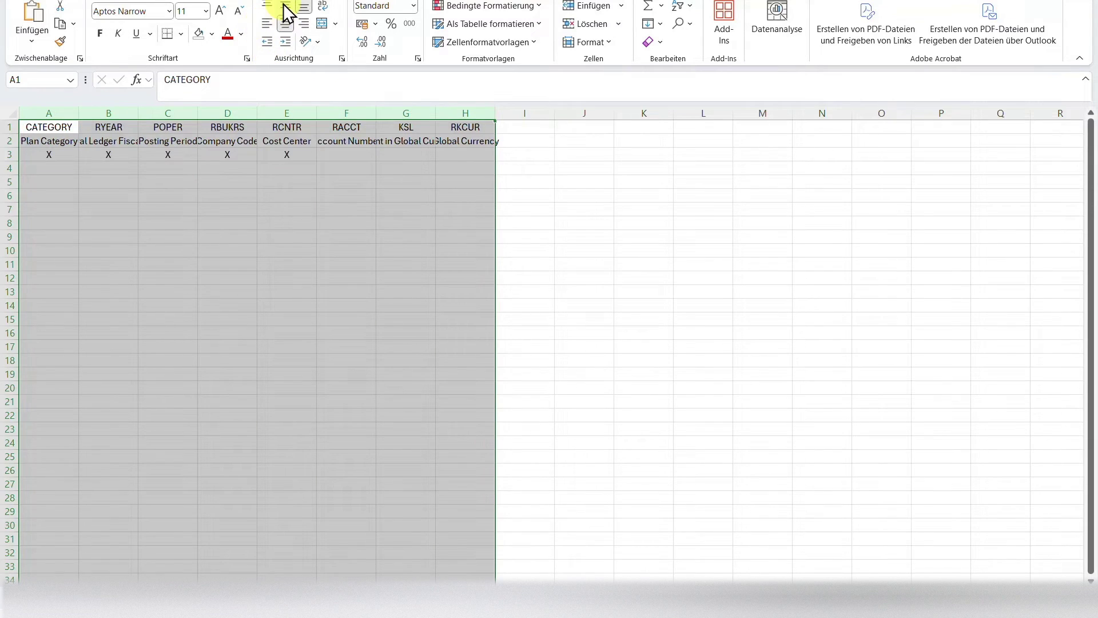
pyautogui.click(287, 210)
pyautogui.moveTo(34, 113); pyautogui.dragTo(481, 113)
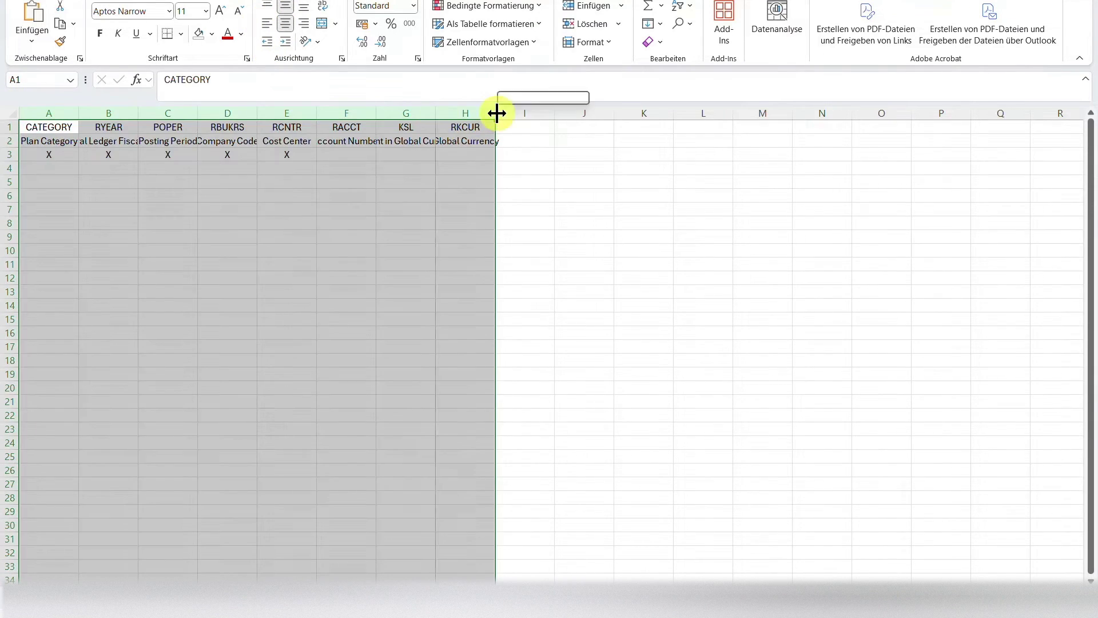
pyautogui.doubleClick(497, 113)
pyautogui.click(414, 213)
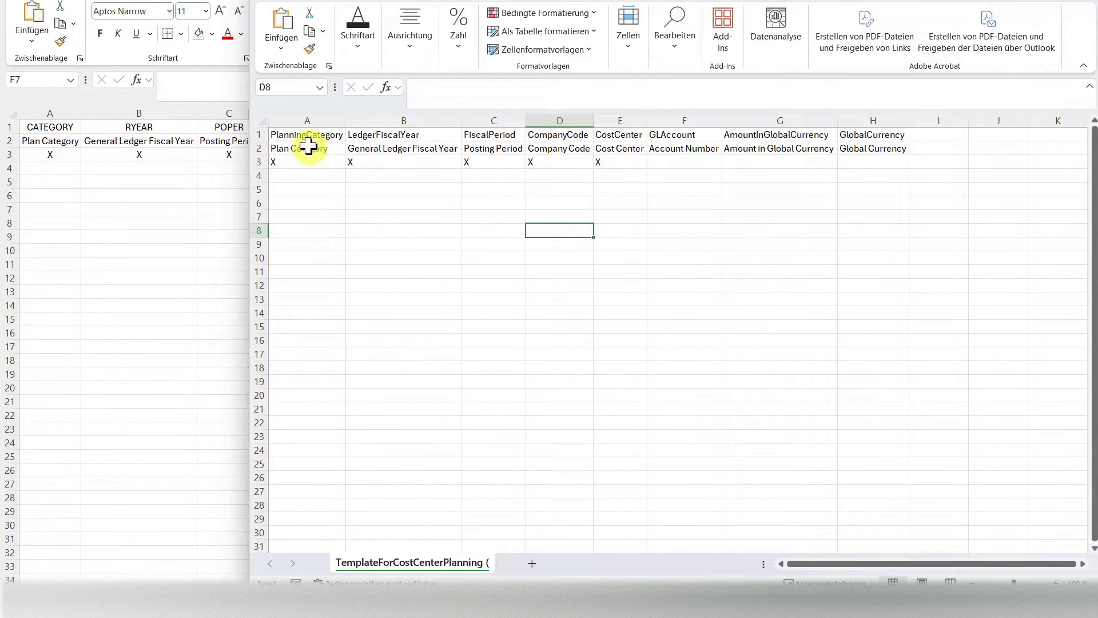
pyautogui.click(296, 135)
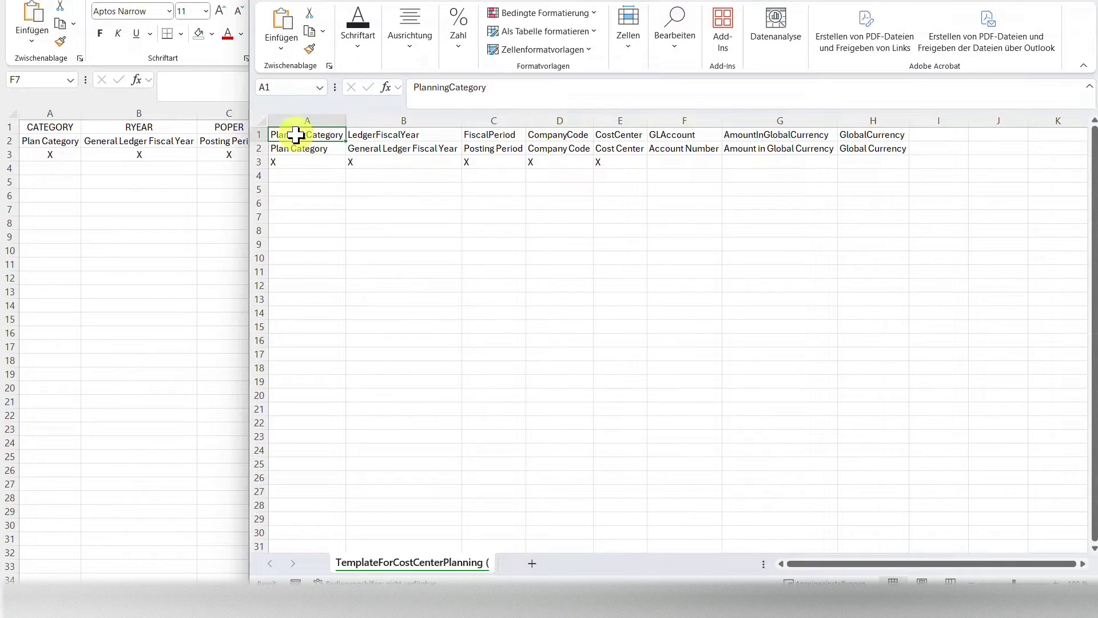
pyautogui.moveTo(296, 135); pyautogui.dragTo(874, 135)
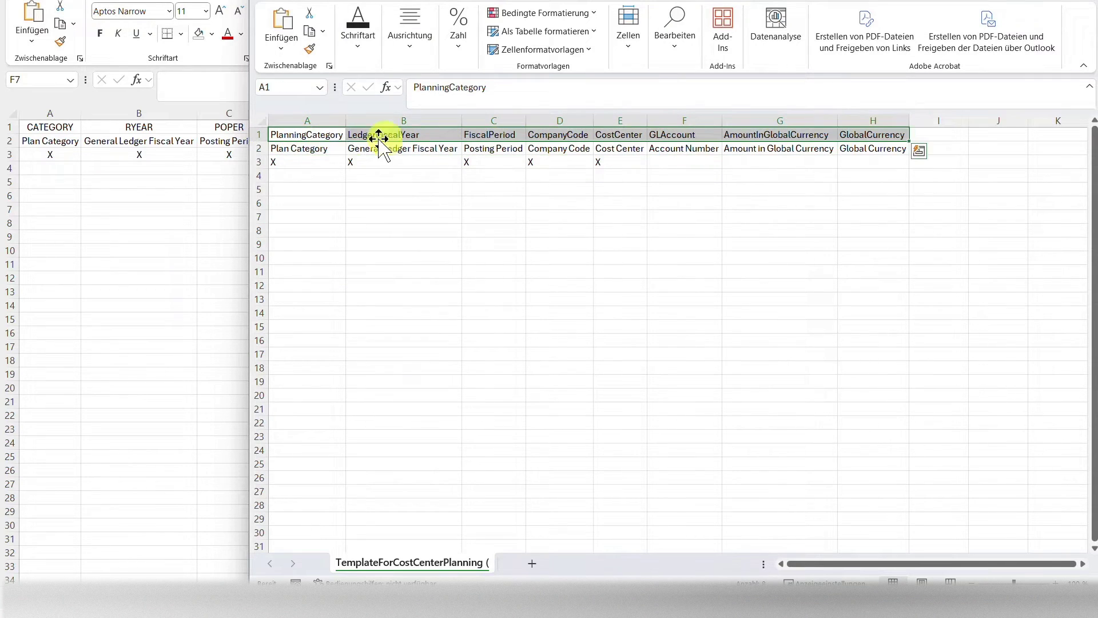
pyautogui.click(323, 135)
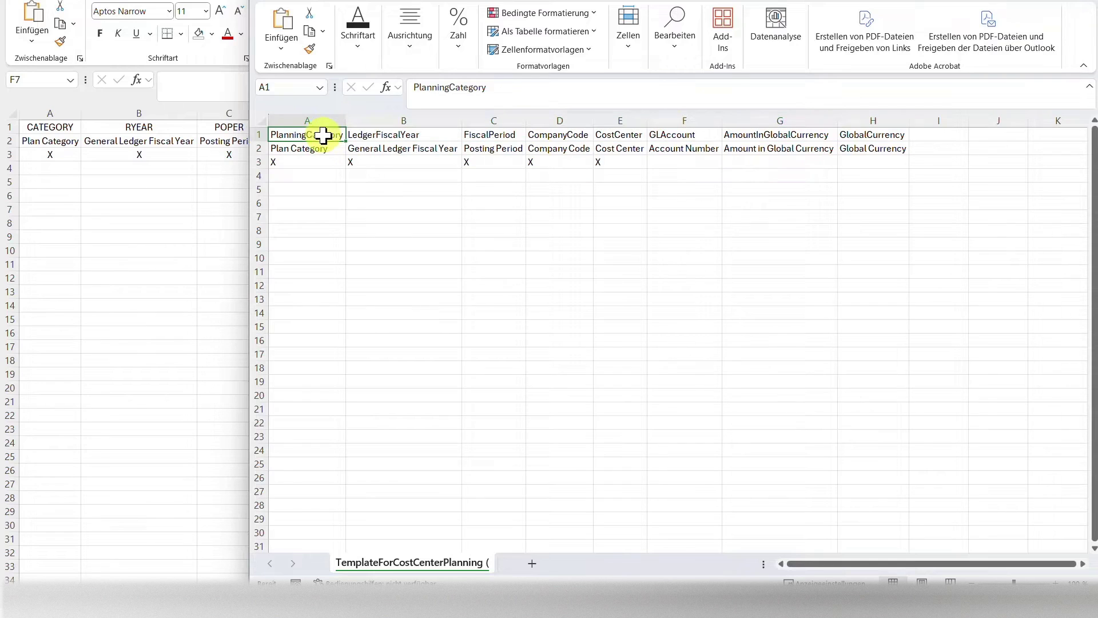
pyautogui.click(405, 135)
pyautogui.click(508, 137)
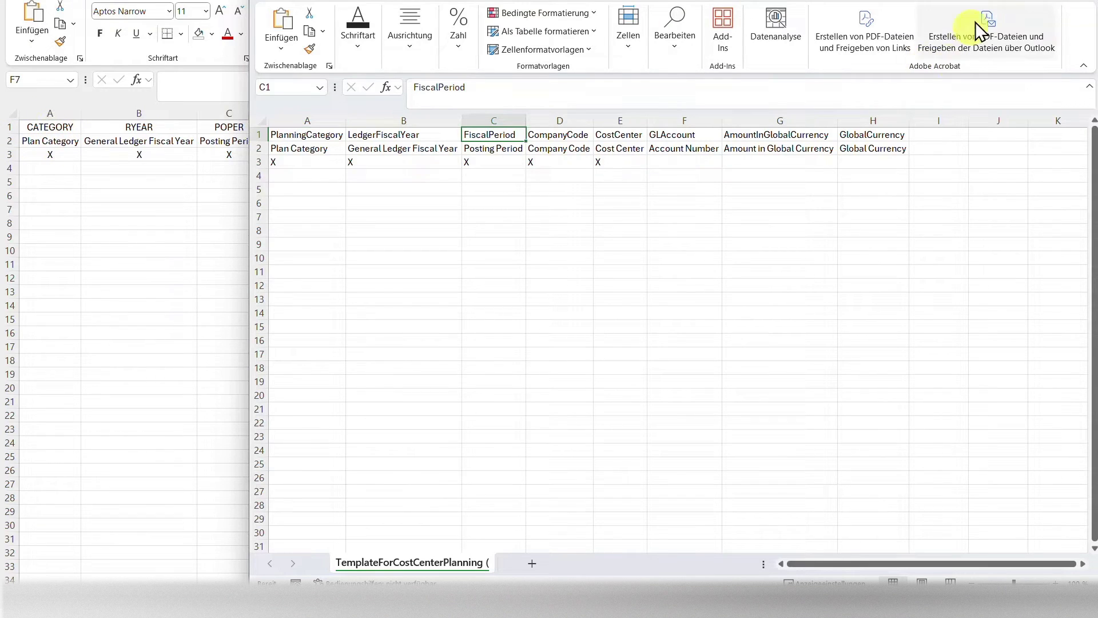
pyautogui.click(1036, 1)
# Step: Replace the X marker in cell A3 with the plan category BUDGET01
pyautogui.click(318, 196)
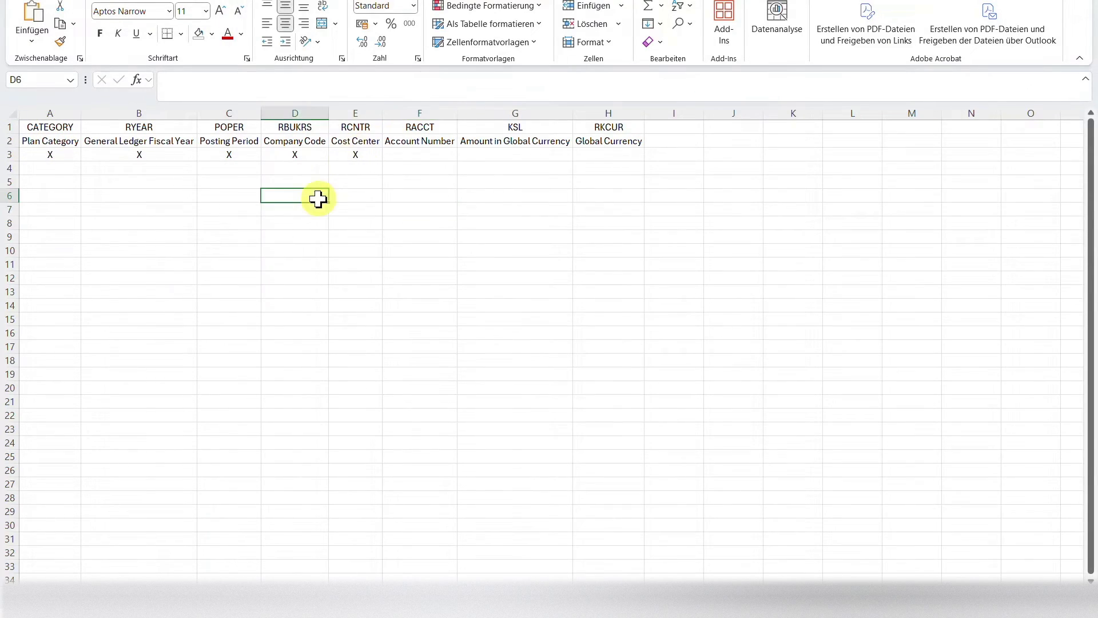
pyautogui.moveTo(69, 155); pyautogui.dragTo(349, 155)
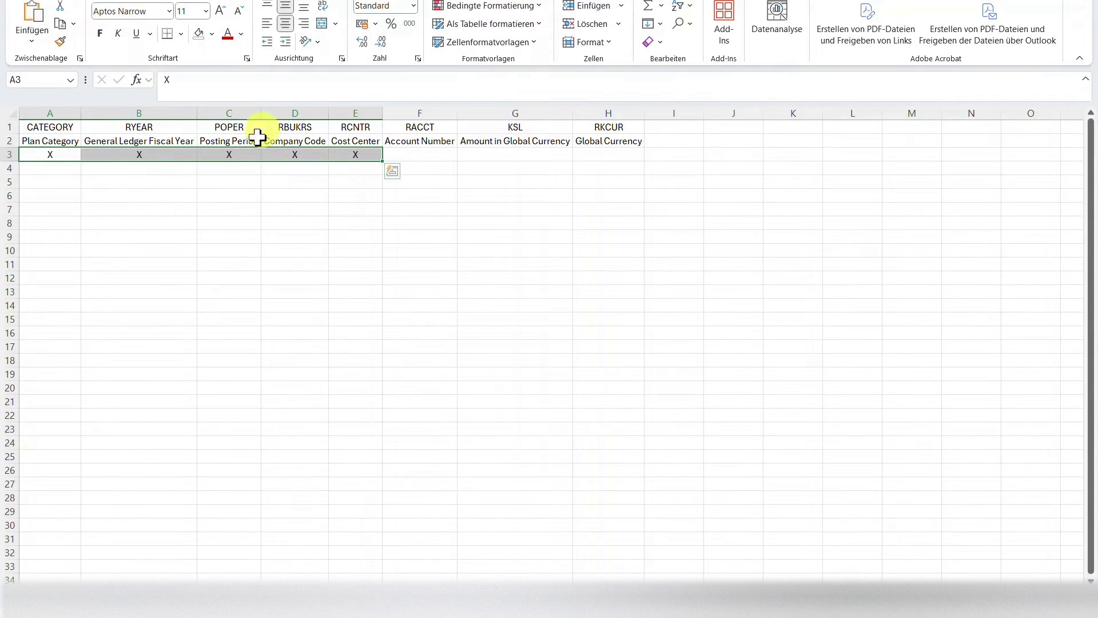
pyautogui.click(232, 154)
pyautogui.click(157, 161)
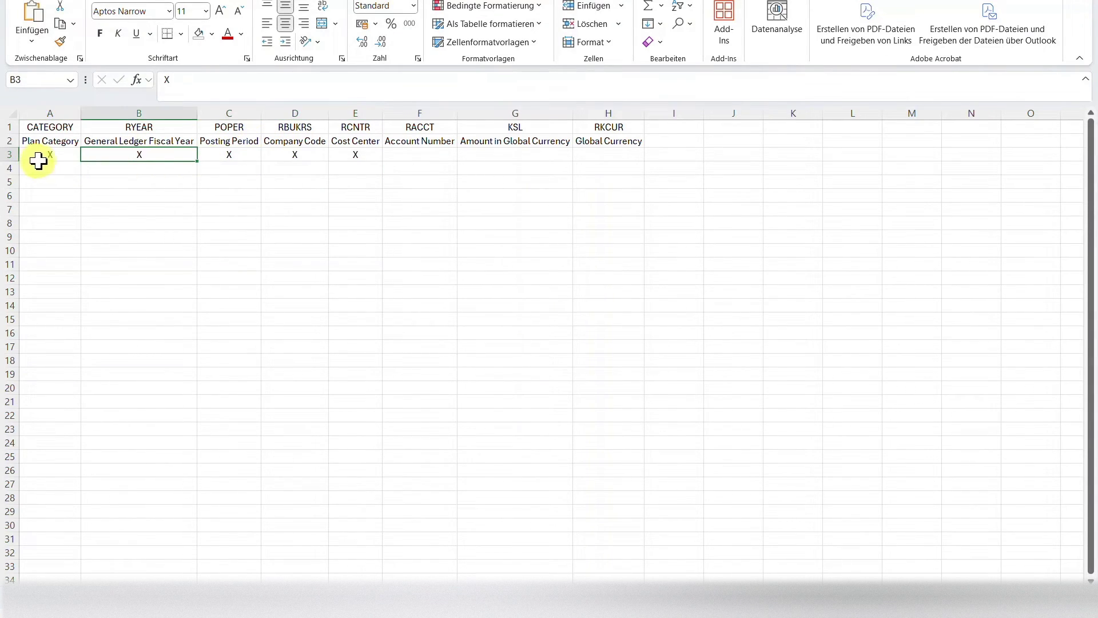
pyautogui.click(46, 154)
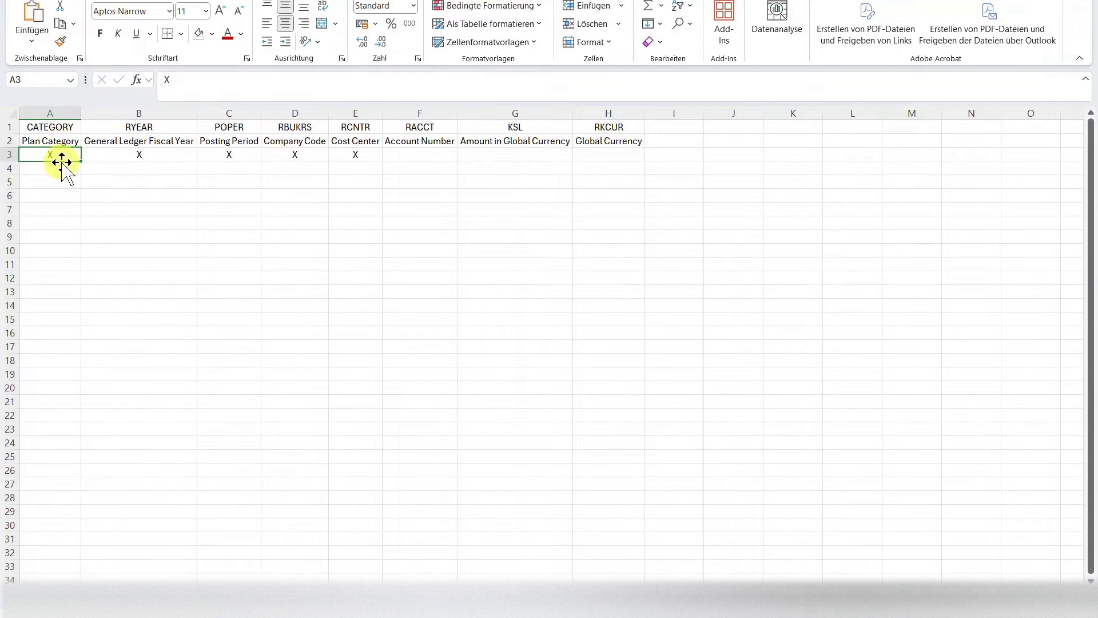
pyautogui.click(69, 167)
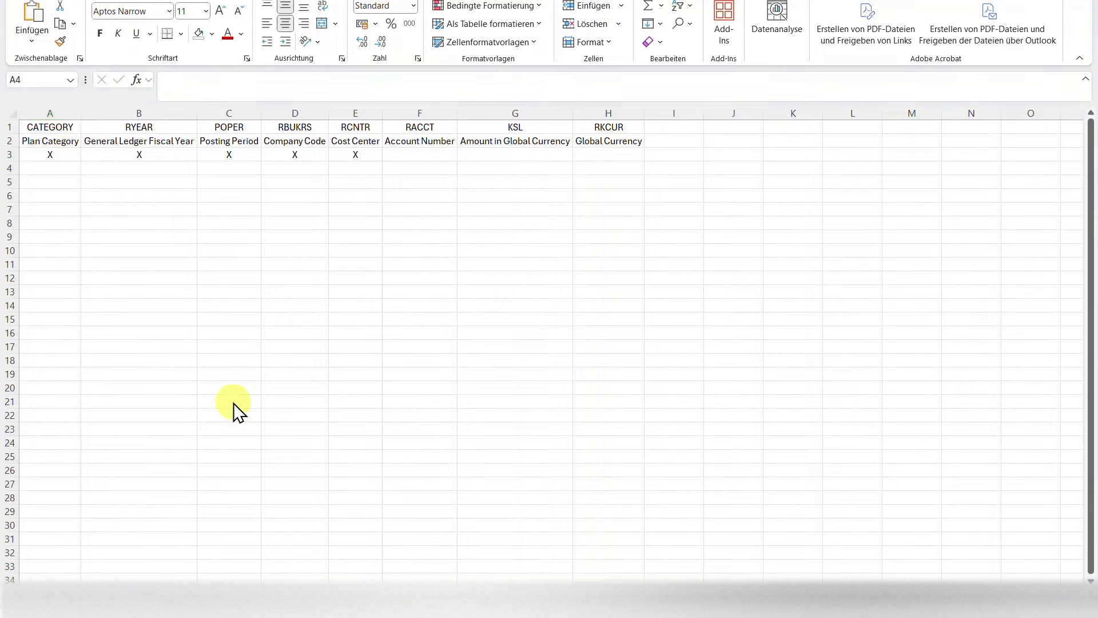
pyautogui.click(57, 154)
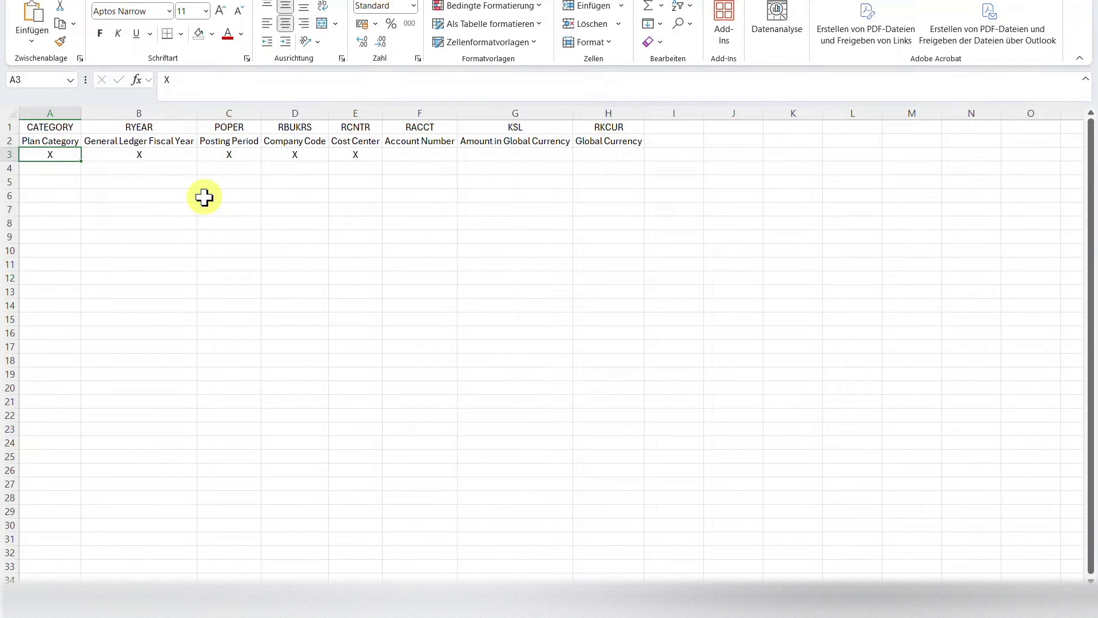
pyautogui.write('BUDGET01')
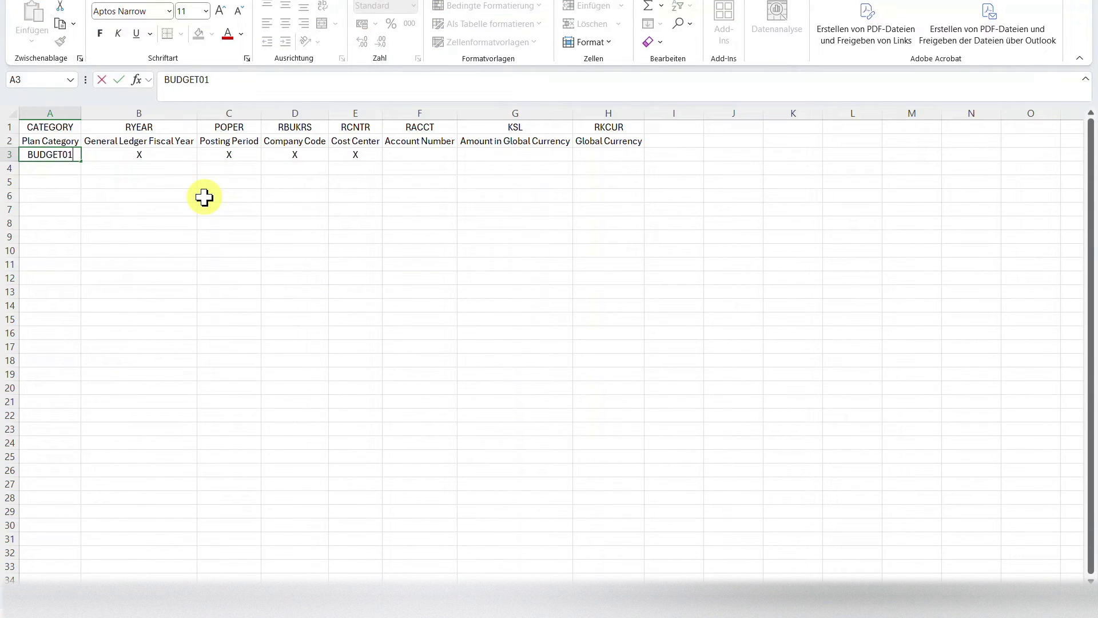
pyautogui.click(56, 156)
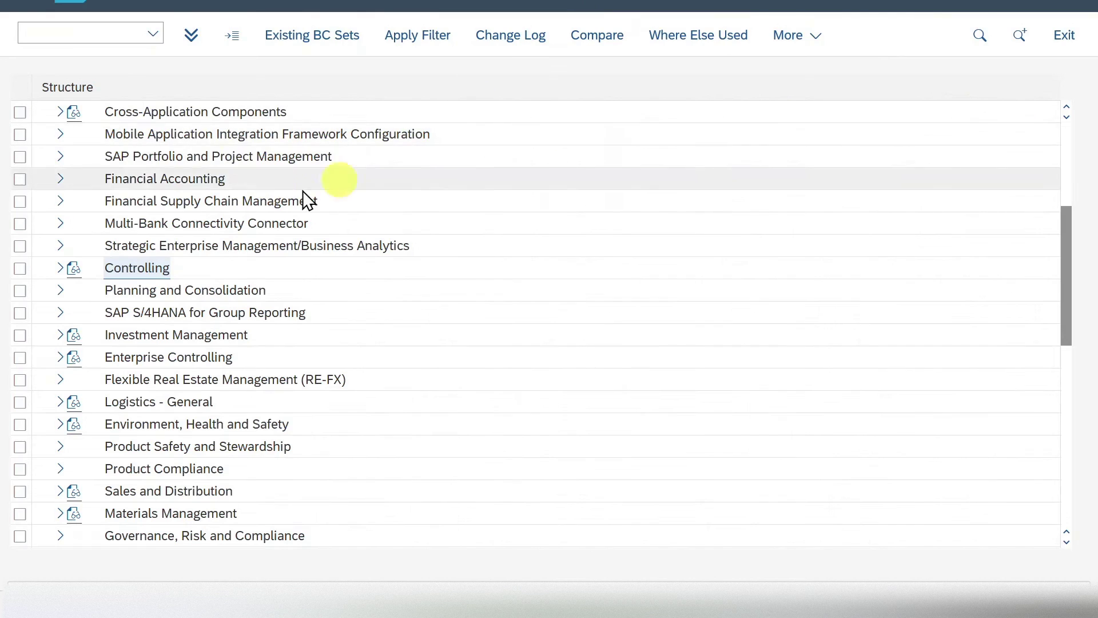
# Step: Run Controlling > General Controlling > Planning > Maintain Category for Planning to confirm BUDGET01 exists
pyautogui.click(60, 268)
pyautogui.click(75, 290)
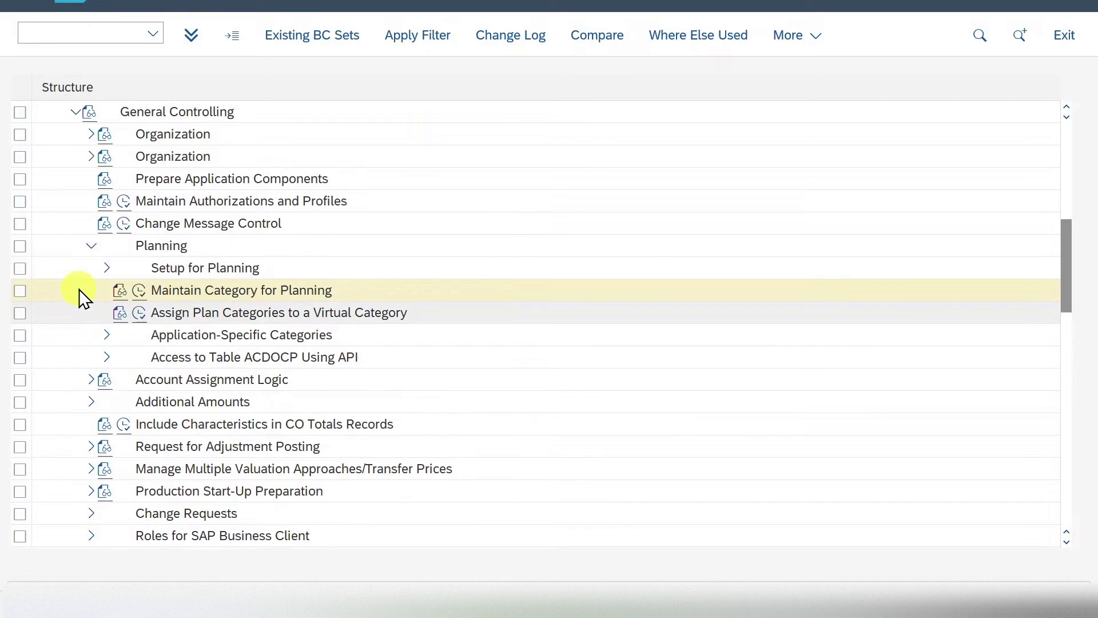
pyautogui.click(85, 269)
pyautogui.click(91, 267)
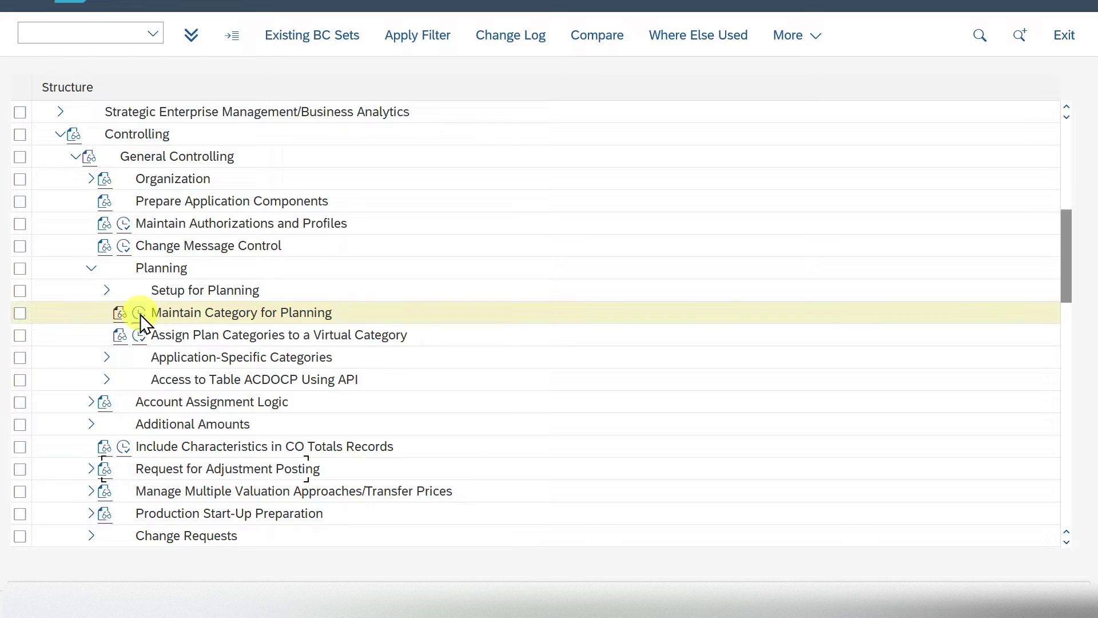
pyautogui.click(140, 314)
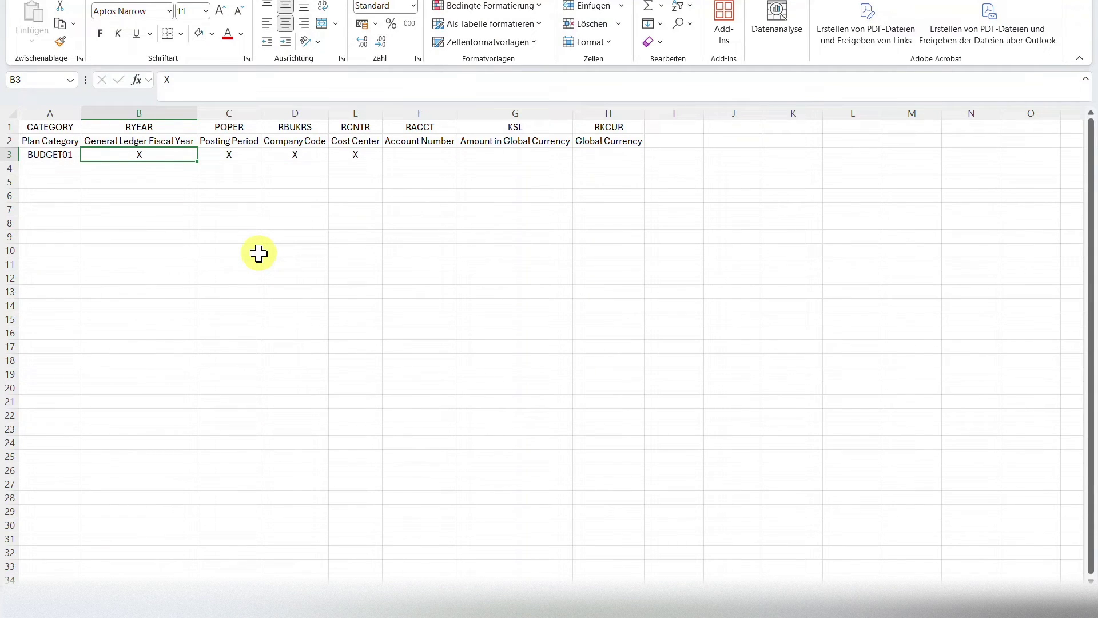
# Step: Enter year 2024, period 11 and company code 1010 in row 3
pyautogui.write('2024')
pyautogui.press('Tab')
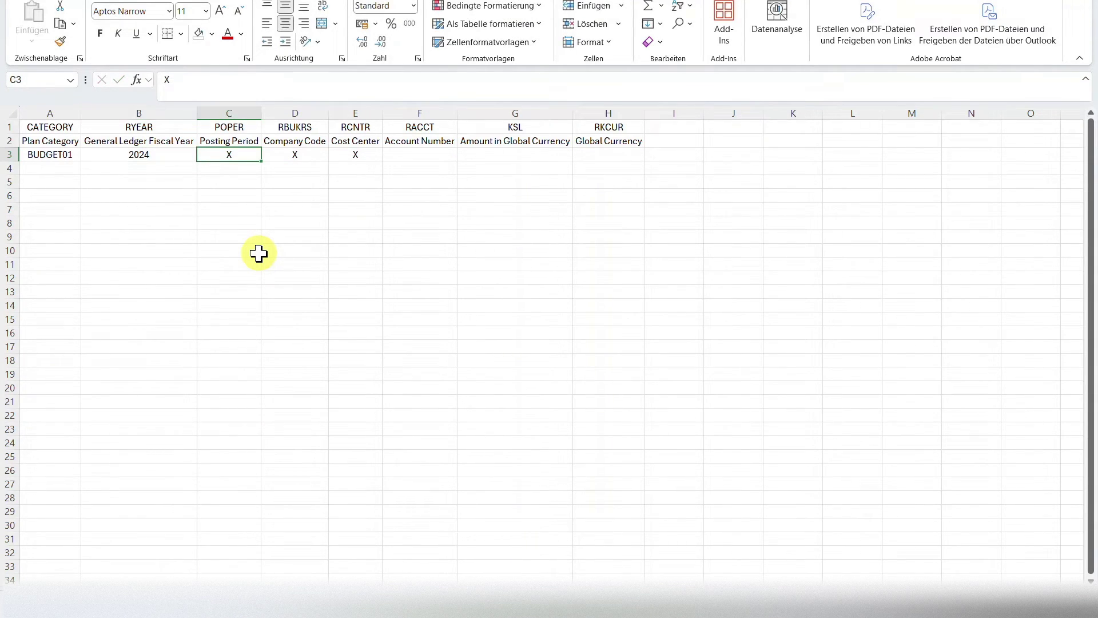
pyautogui.write('11')
pyautogui.press('Tab')
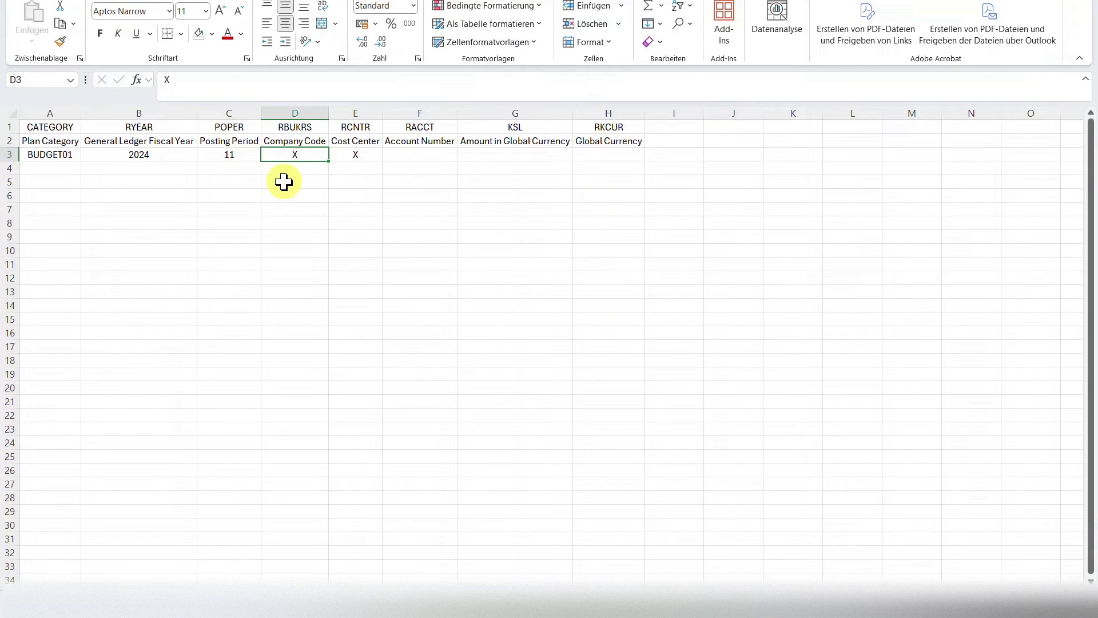
pyautogui.press('BackSpace')
pyautogui.write('1010')
pyautogui.press('Tab')
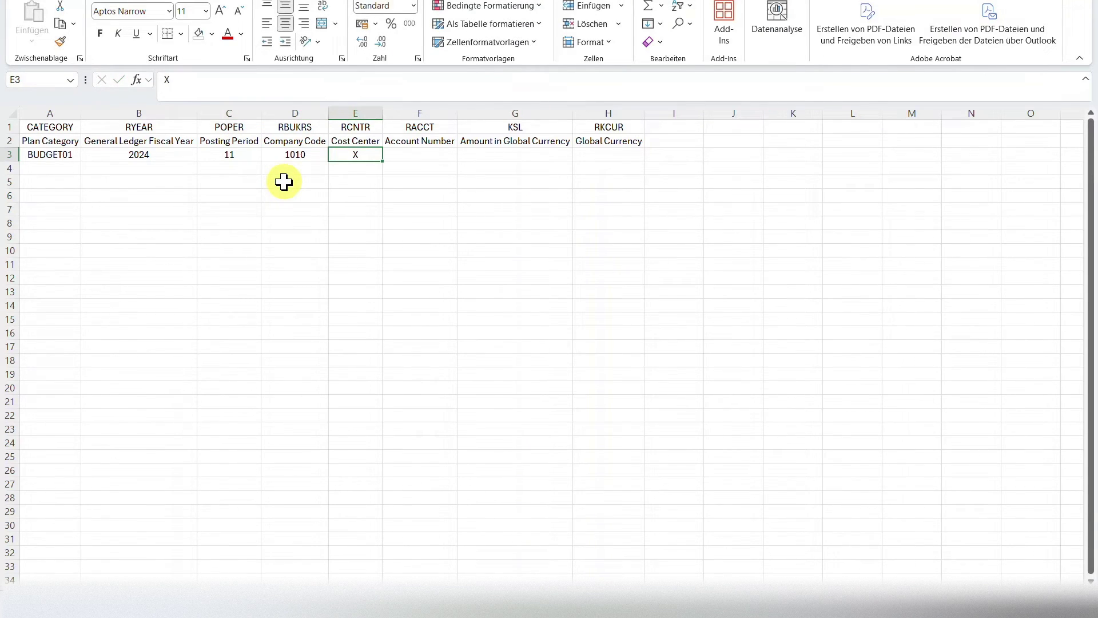
# Step: Complete row 3 with cost center 10101601, account 75002000, amount 10000 and currency EUR
pyautogui.write('10101601')
pyautogui.press('Tab')
pyautogui.write('75002000')
pyautogui.press('Tab')
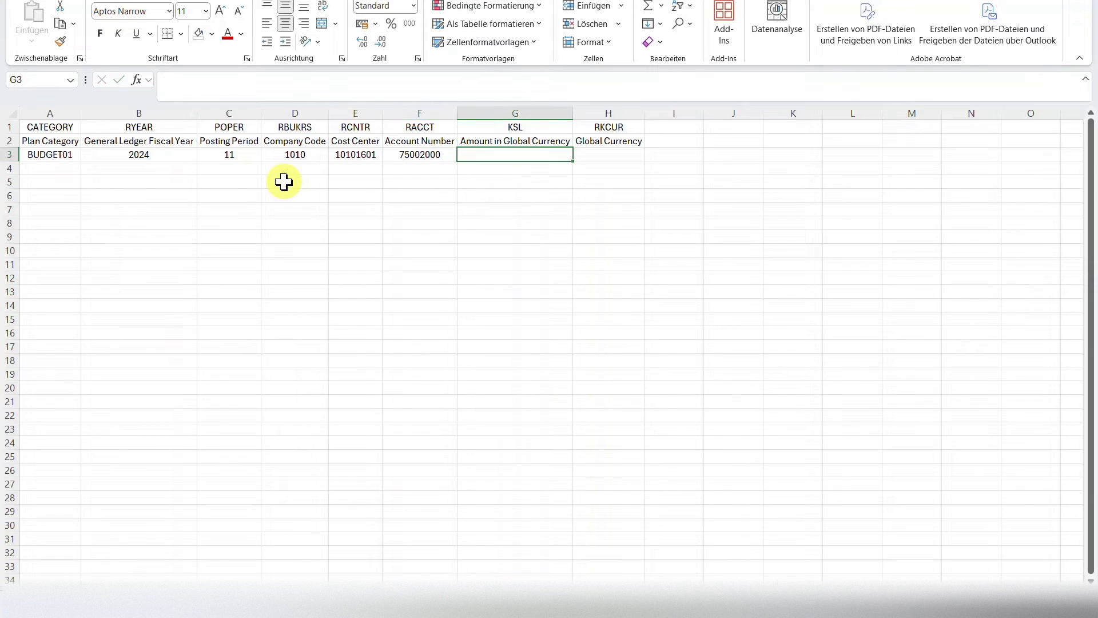
pyautogui.write('10000')
pyautogui.press('Tab')
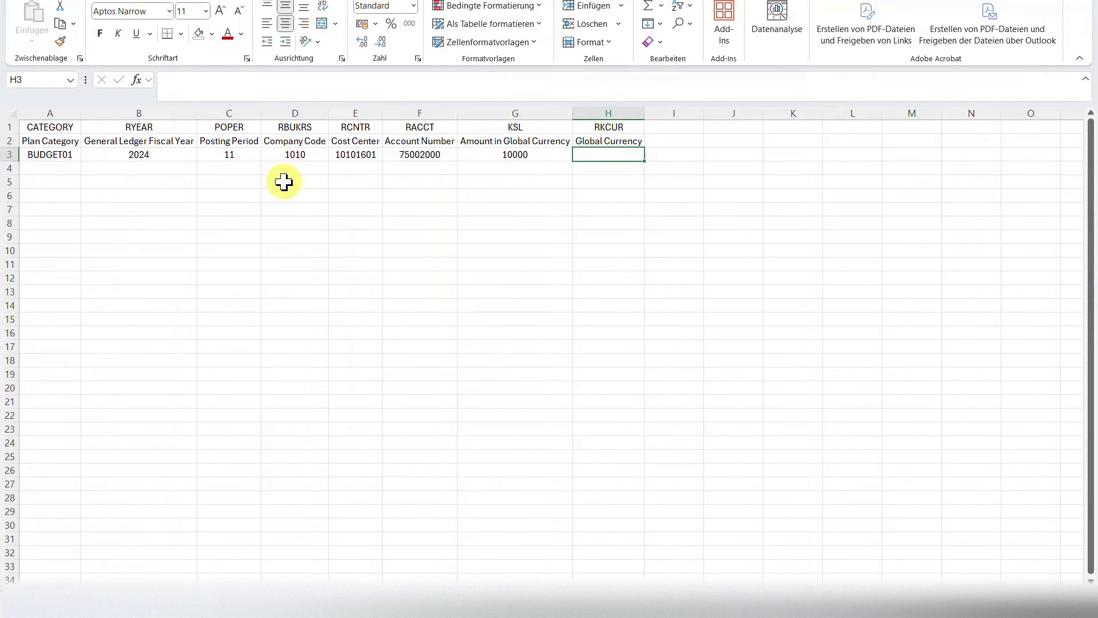
pyautogui.write('EUR')
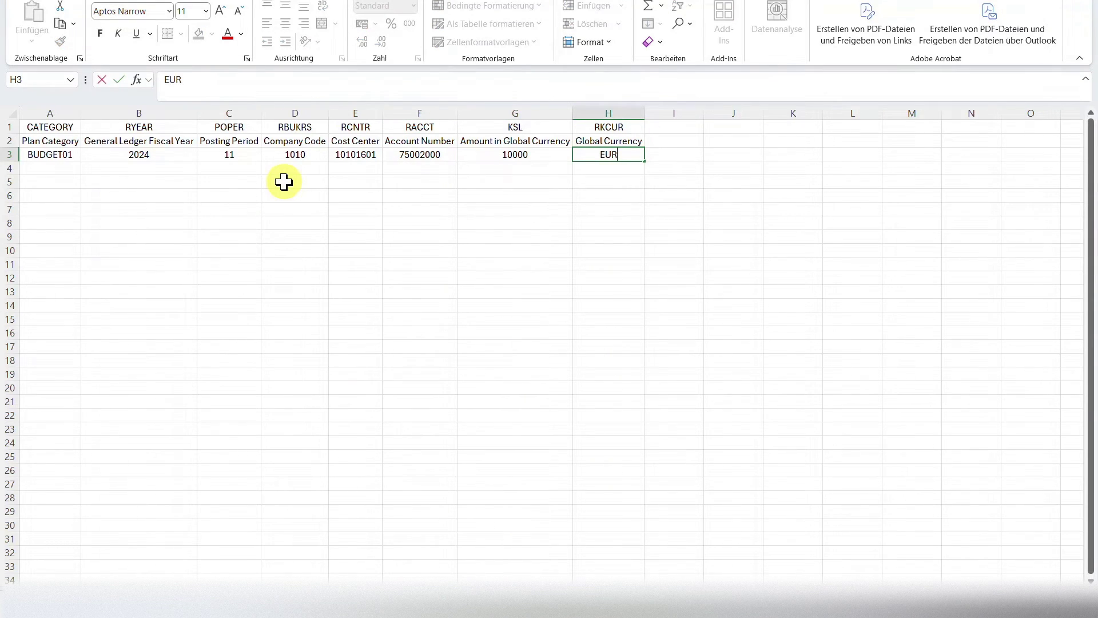
pyautogui.click(336, 235)
pyautogui.click(605, 227)
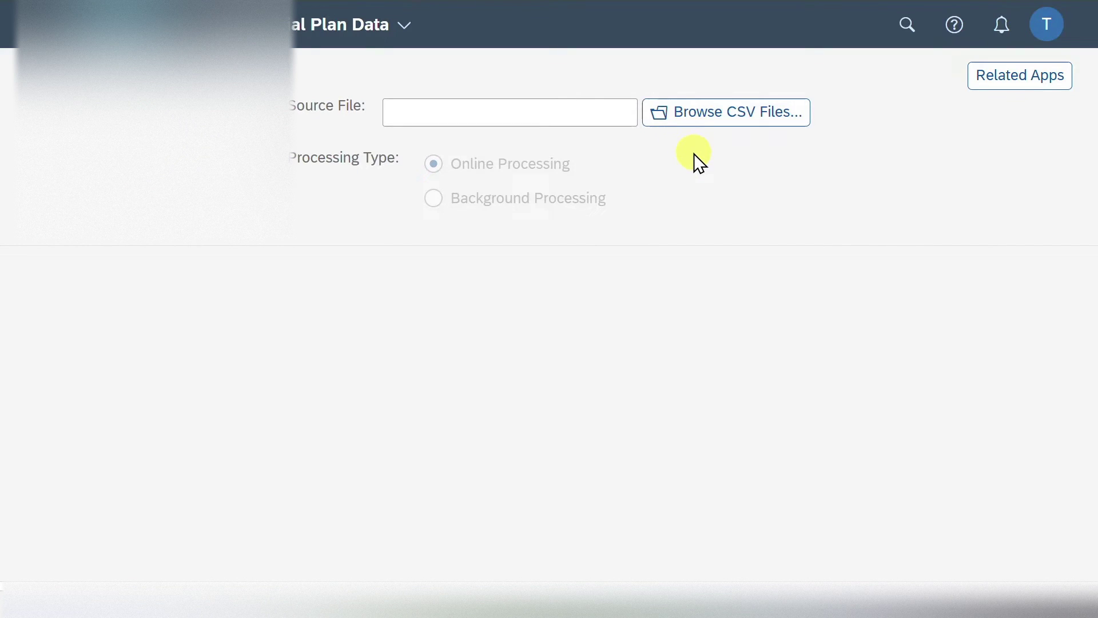
# Step: Upload TemplateForCostCenterPlanning (3) as the source CSV and show details of the invalid-data error
pyautogui.click(715, 115)
pyautogui.click(395, 10)
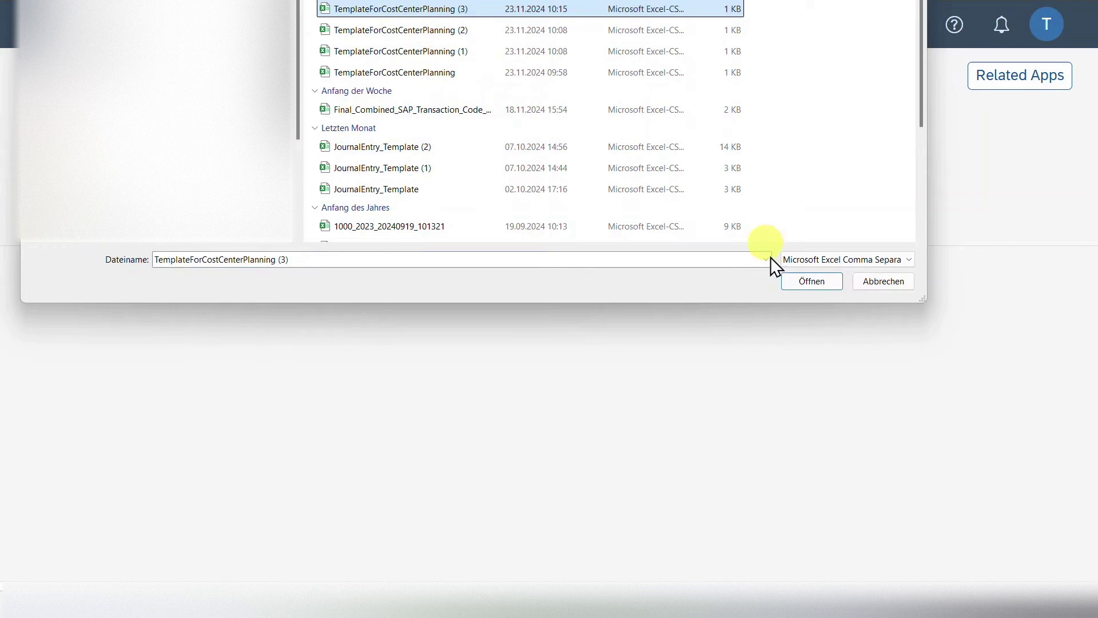
pyautogui.click(805, 282)
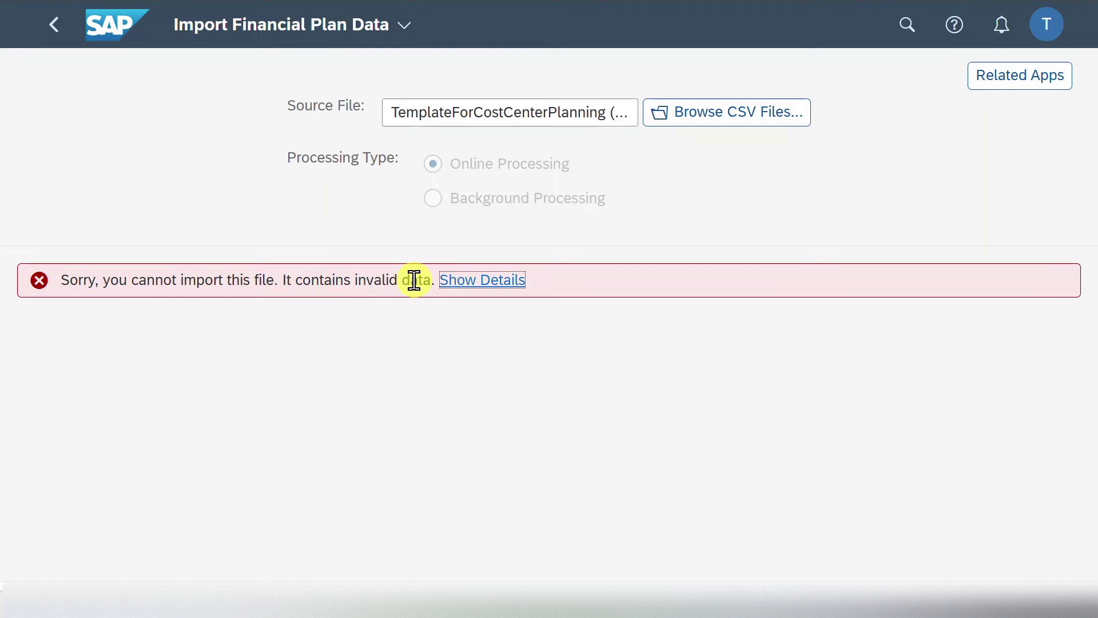
pyautogui.click(492, 284)
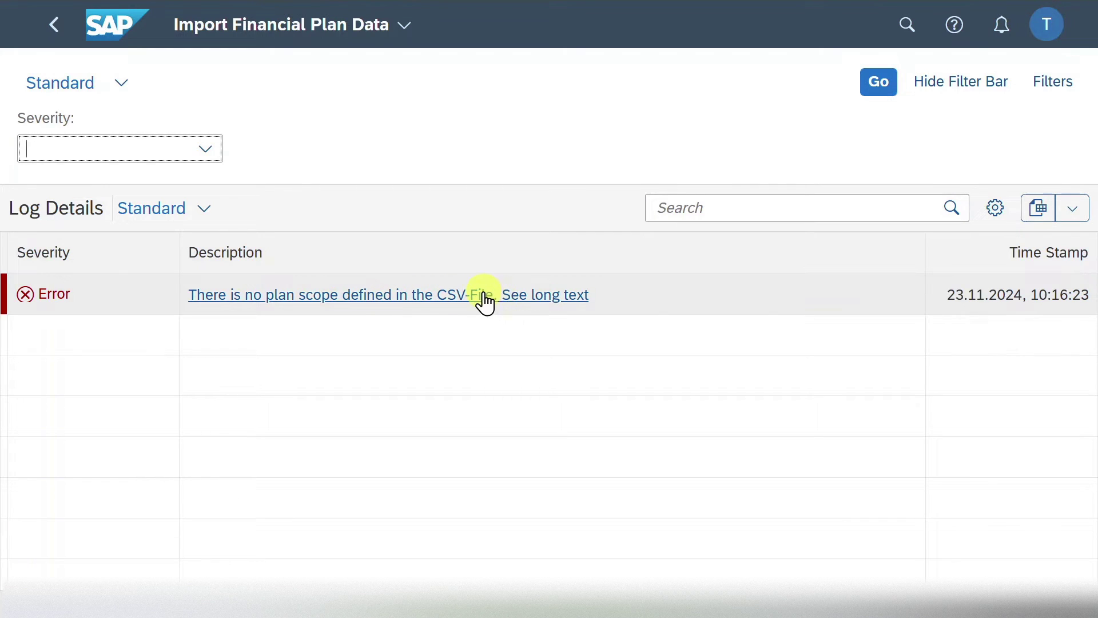
# Step: Read the long text of the 'no plan scope defined' error, then close the message details
pyautogui.click(464, 299)
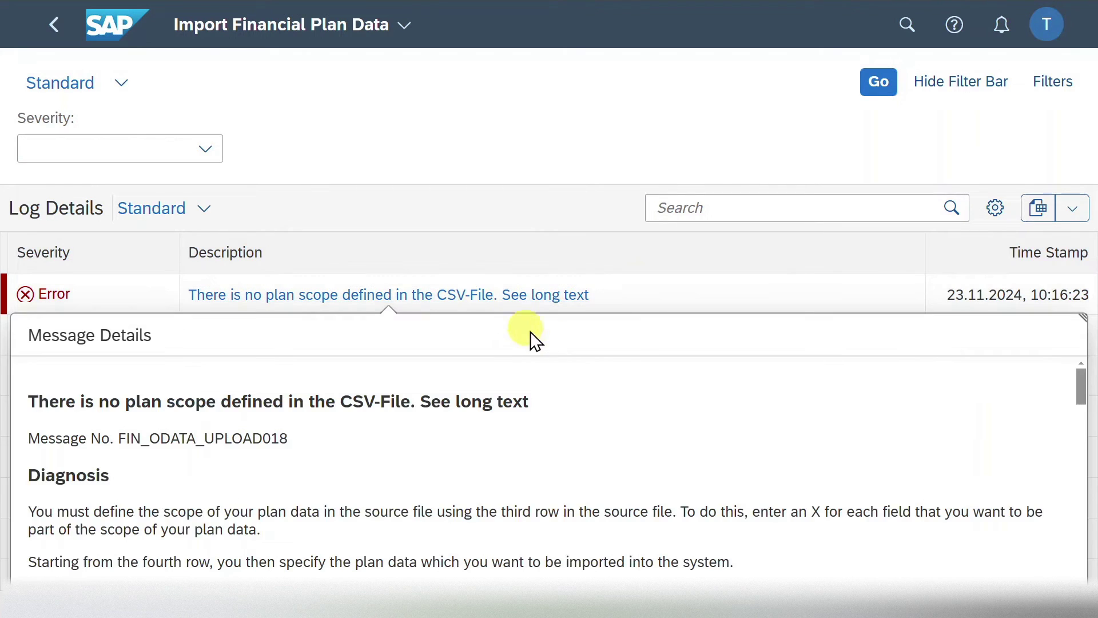
pyautogui.scroll(-4, 554, 403)
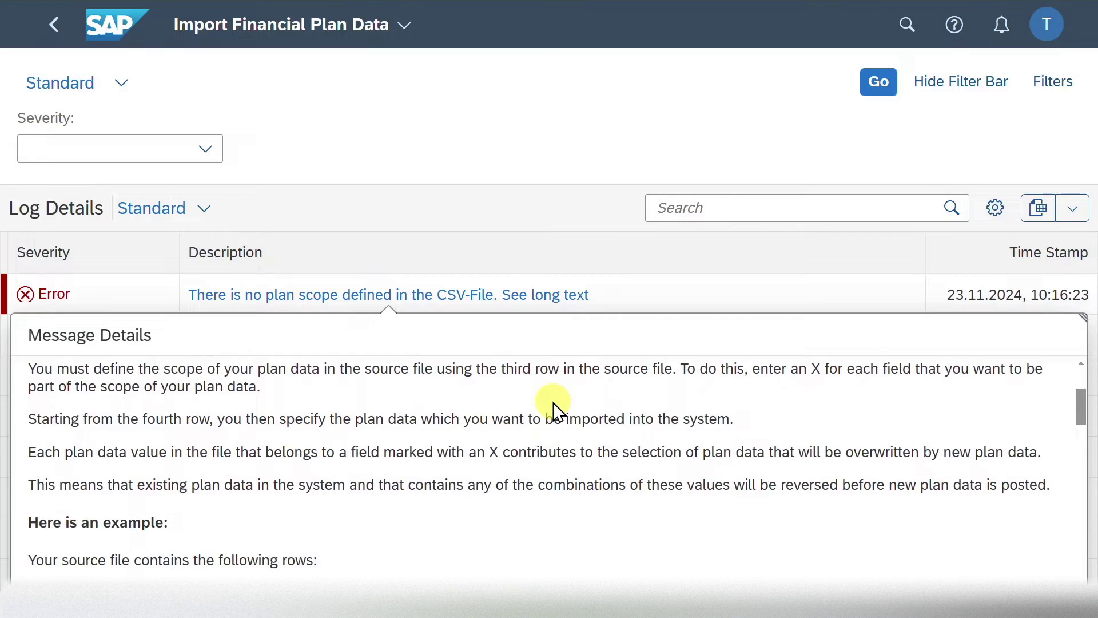
pyautogui.scroll(-1, 554, 403)
pyautogui.scroll(-3, 373, 449)
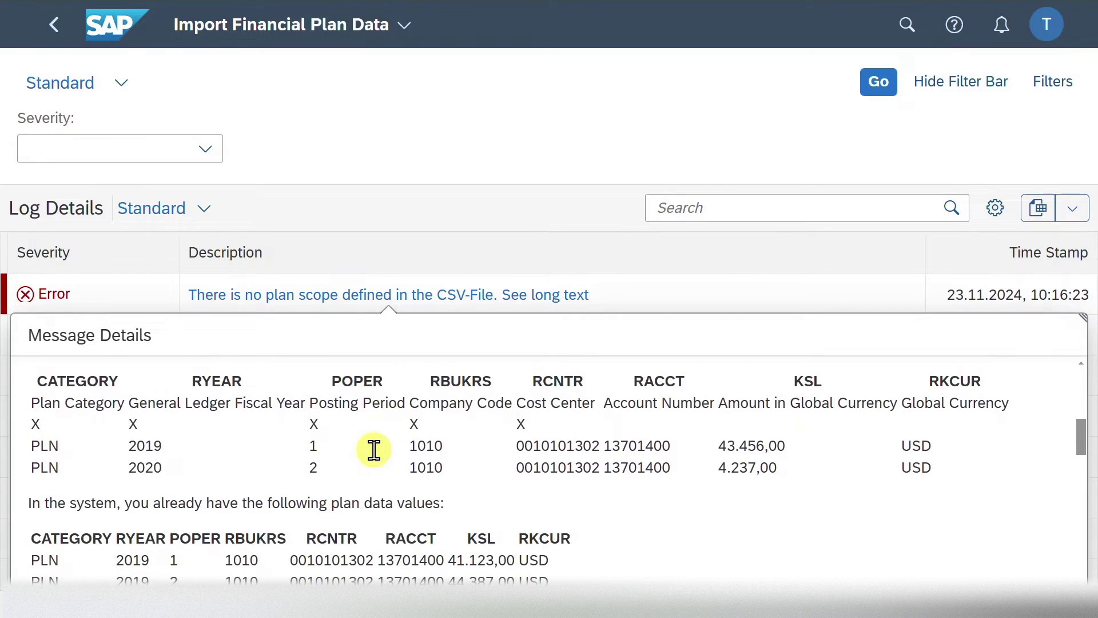
pyautogui.scroll(-1, 375, 452)
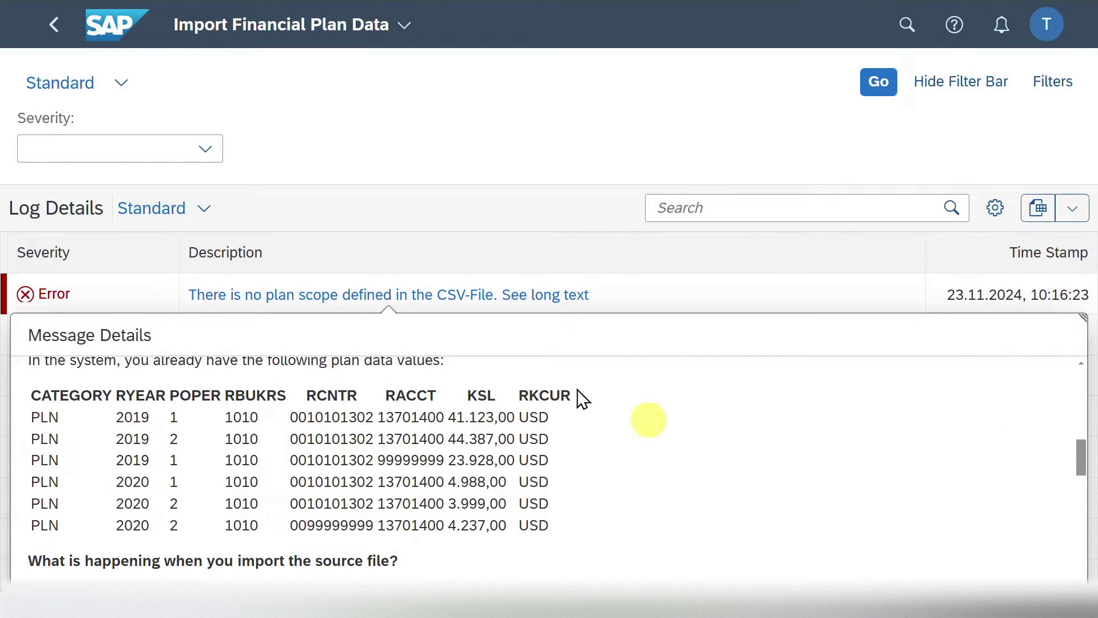
pyautogui.scroll(-1, 509, 446)
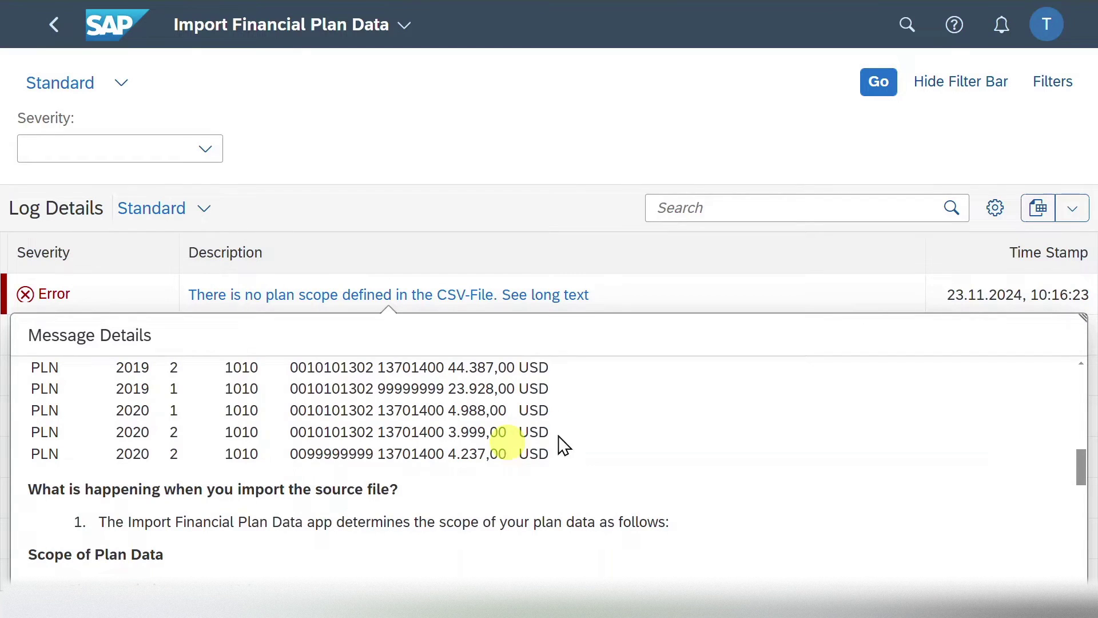
pyautogui.scroll(-1, 533, 442)
pyautogui.scroll(-3, 533, 443)
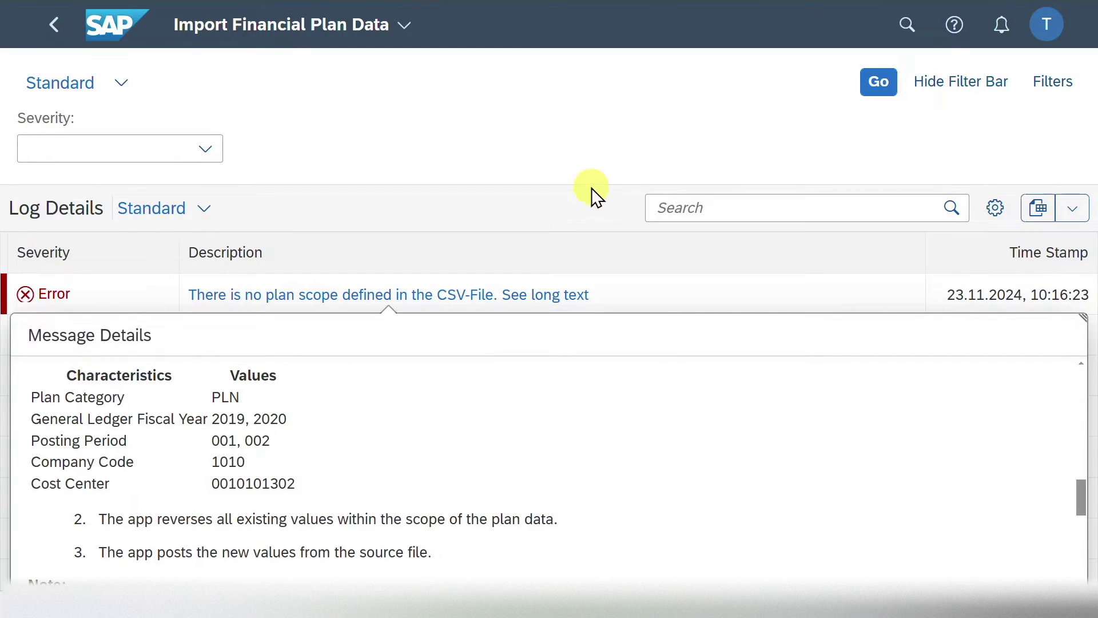
pyautogui.click(592, 188)
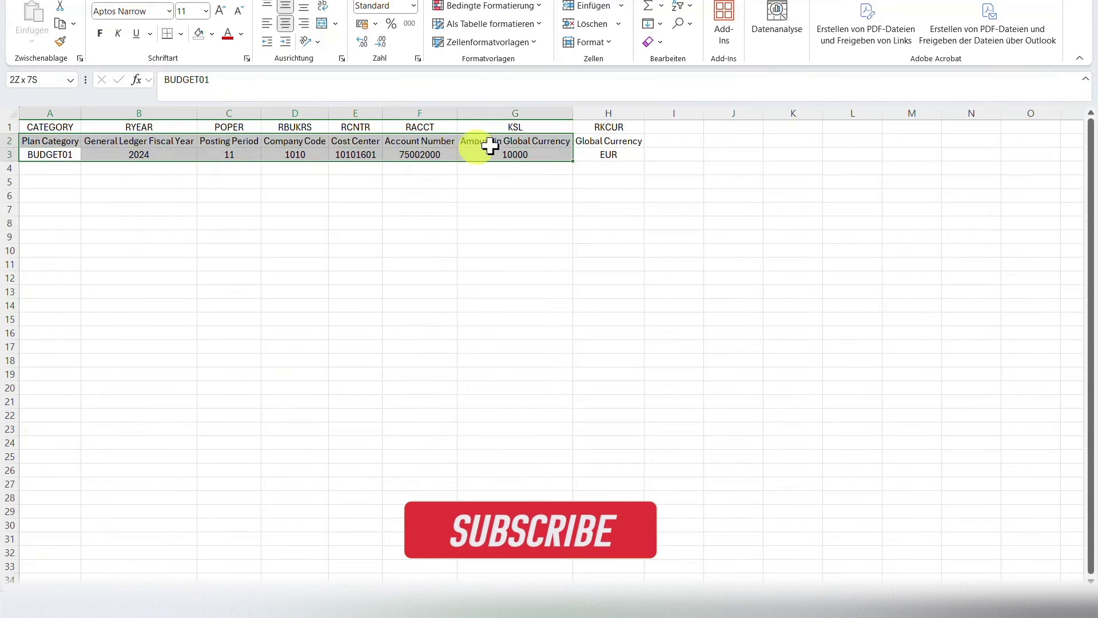
# Step: Insert a new row 3 of X scope markers across A3:H3, moving the BUDGET01 data to row 4
pyautogui.moveTo(490, 153); pyautogui.dragTo(584, 155)
pyautogui.hotkey('ctrl', 'c')
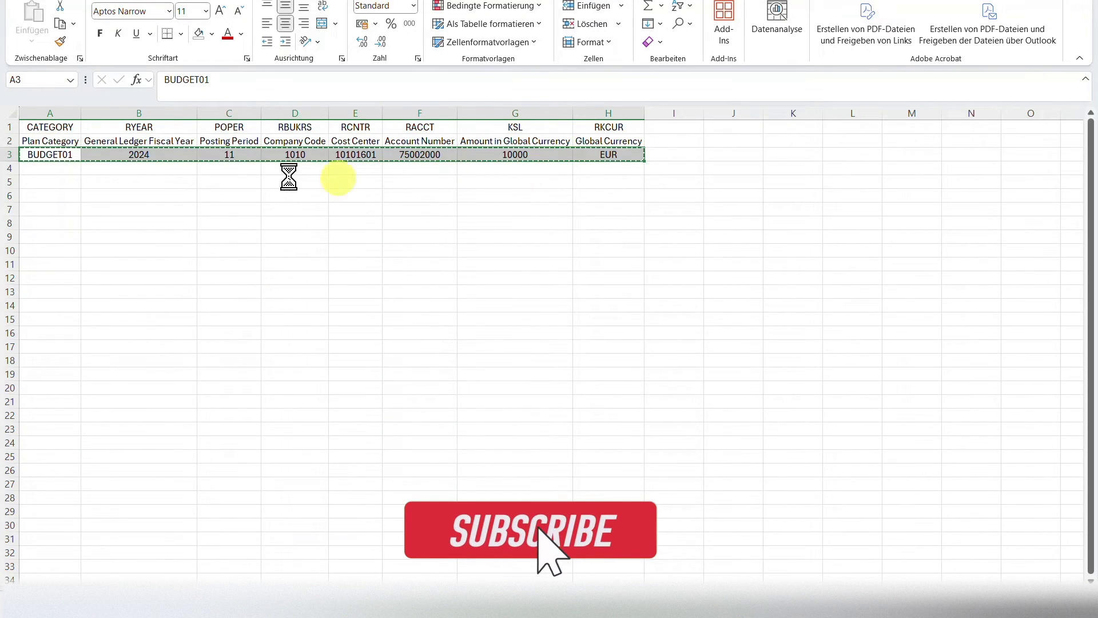
pyautogui.click(67, 159)
pyautogui.hotkey('ctrl', '+')
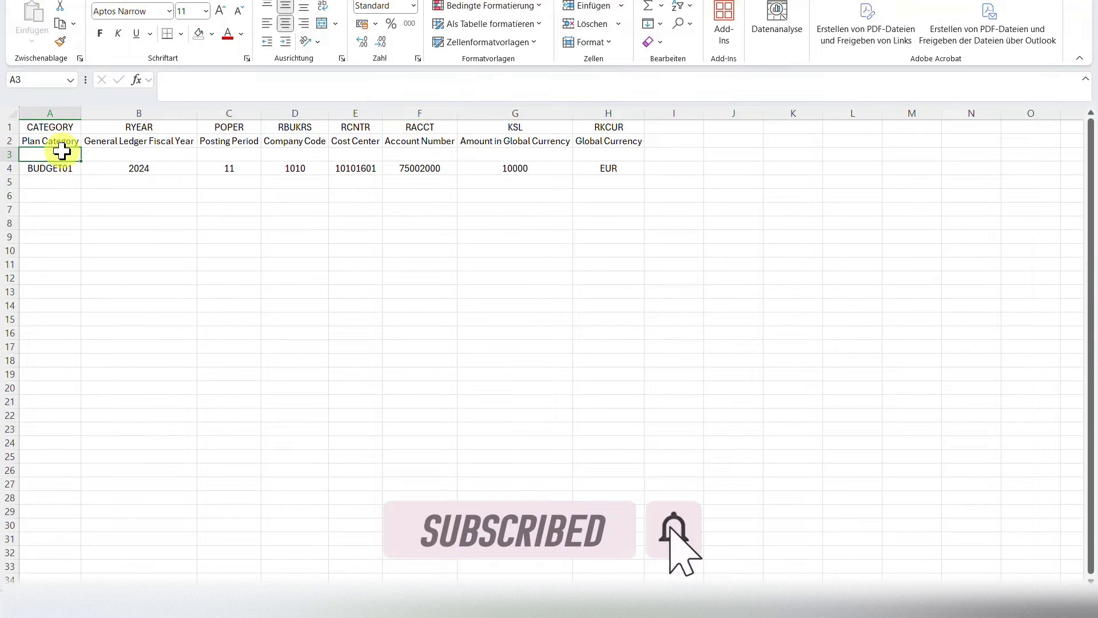
pyautogui.hotkey('ctrl', 'v')
pyautogui.click(446, 222)
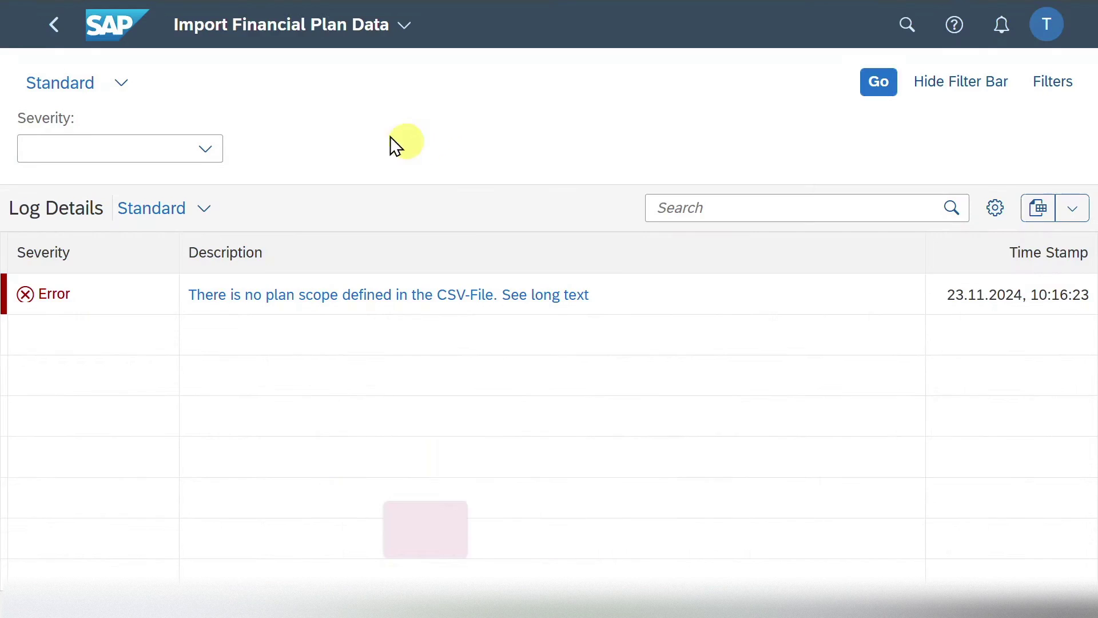
# Step: Re-upload TemplateForCostCenterPlanning (3) and open its preview of the BUDGET01 plan item
pyautogui.click(60, 33)
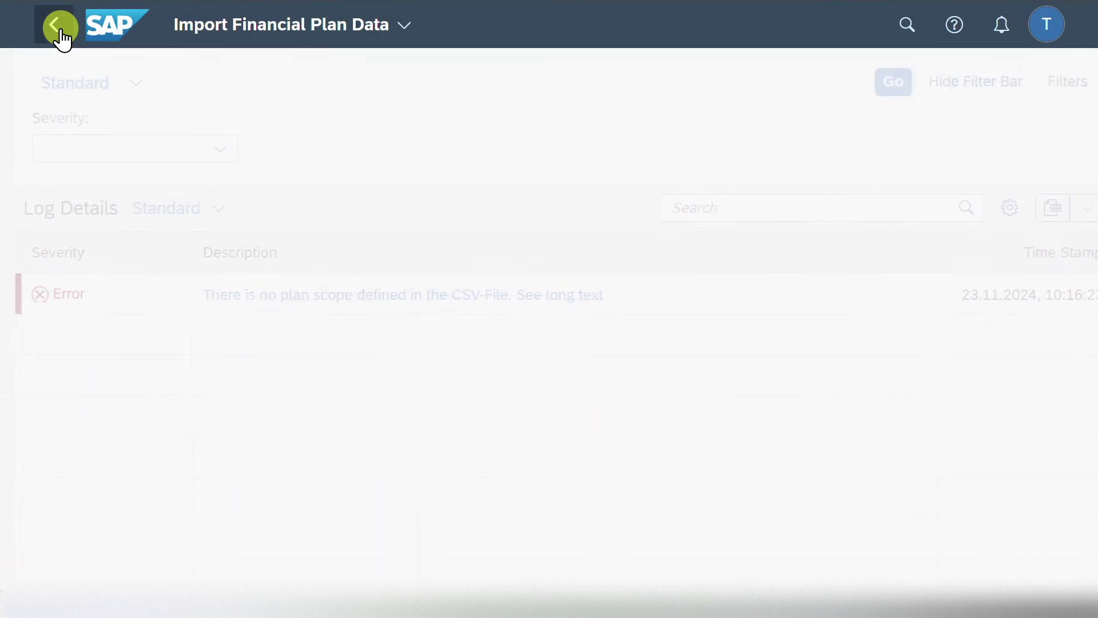
pyautogui.click(702, 114)
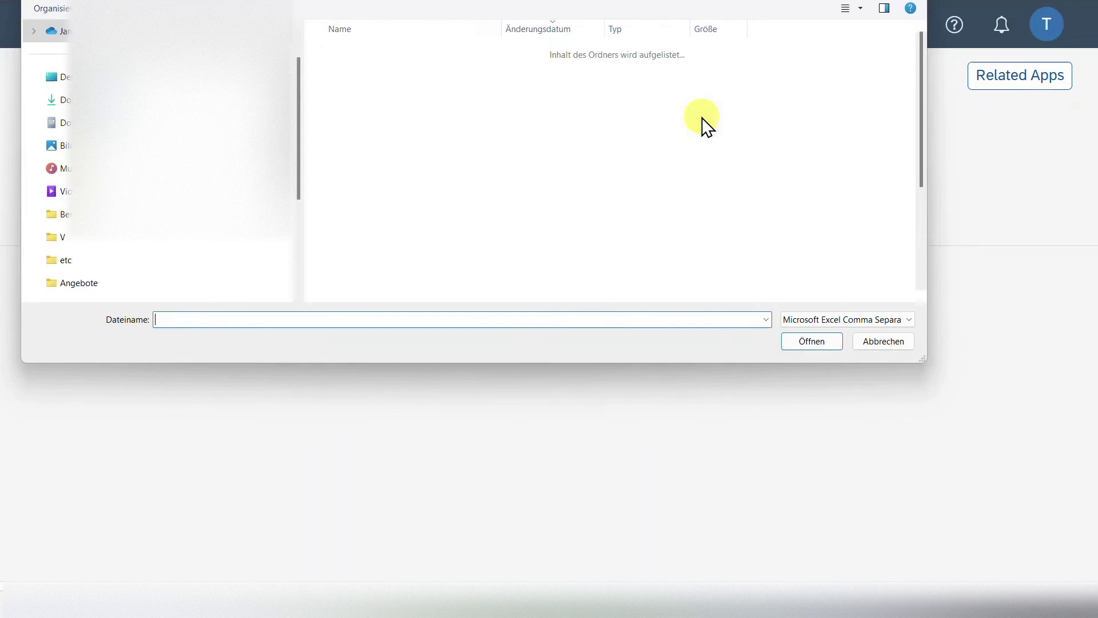
pyautogui.click(441, 8)
pyautogui.click(840, 281)
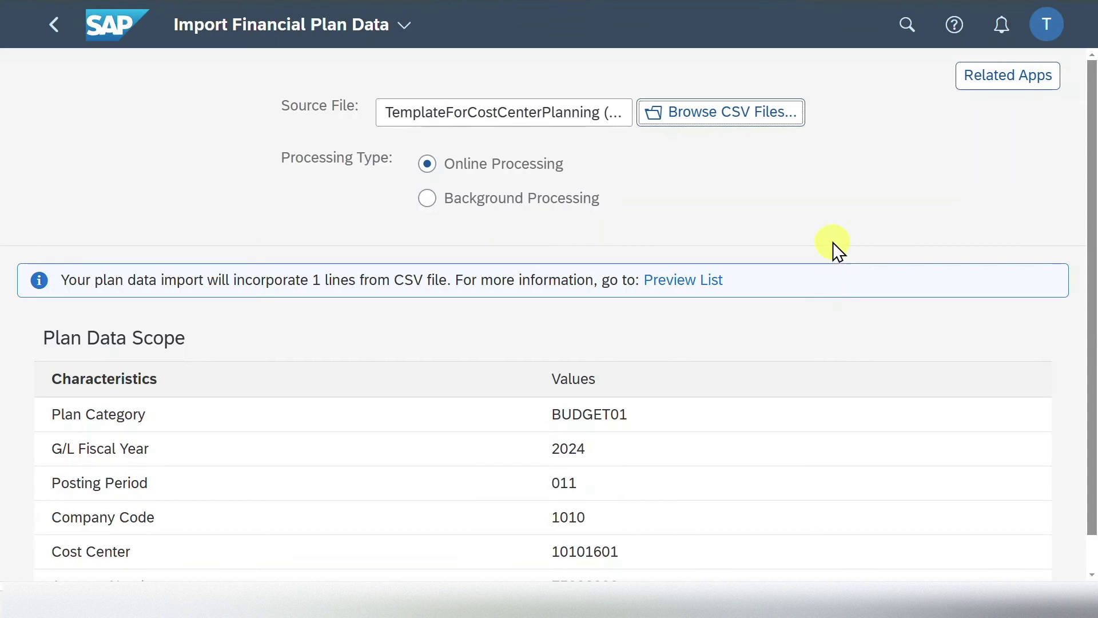
pyautogui.hotkey('ctrl', '-')
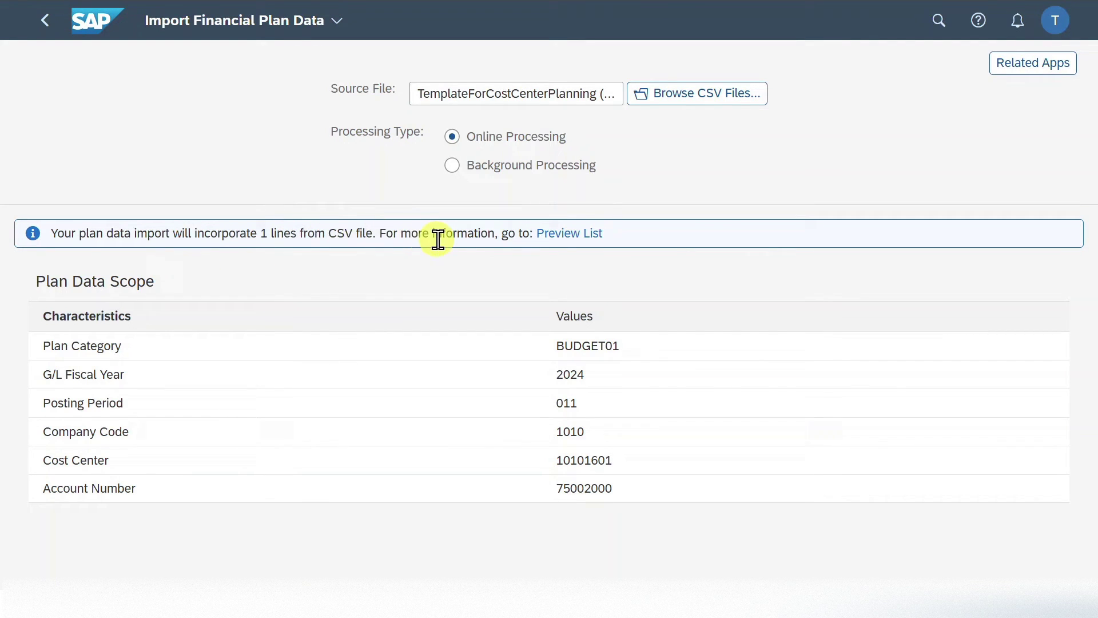
pyautogui.click(555, 234)
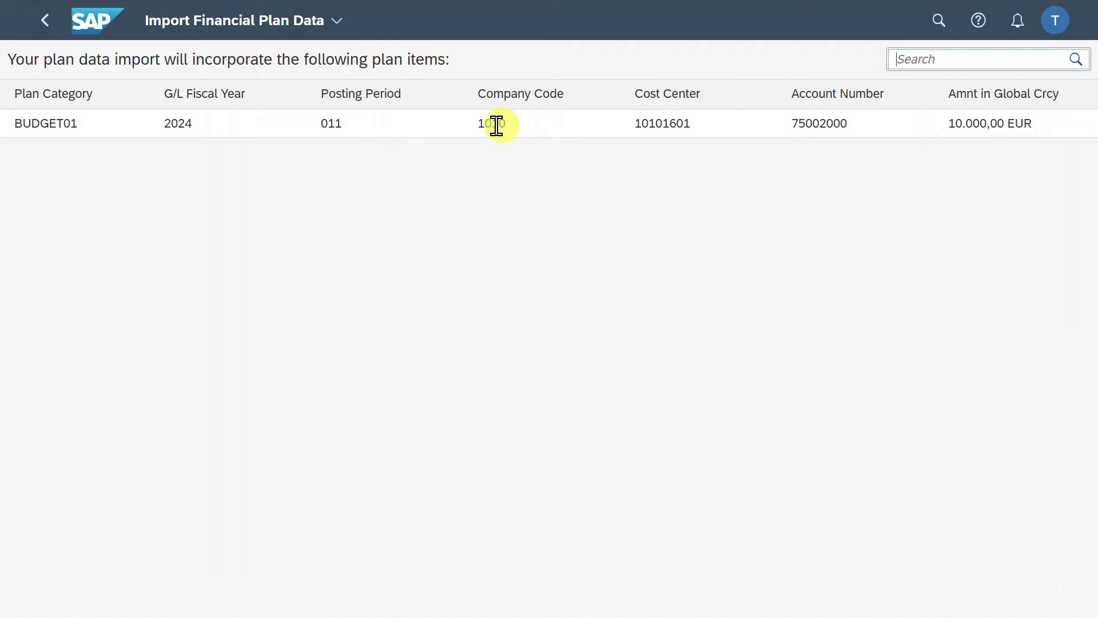
# Step: Read the import error: controlling area currency isn't EUR, use USD
pyautogui.click(58, 21)
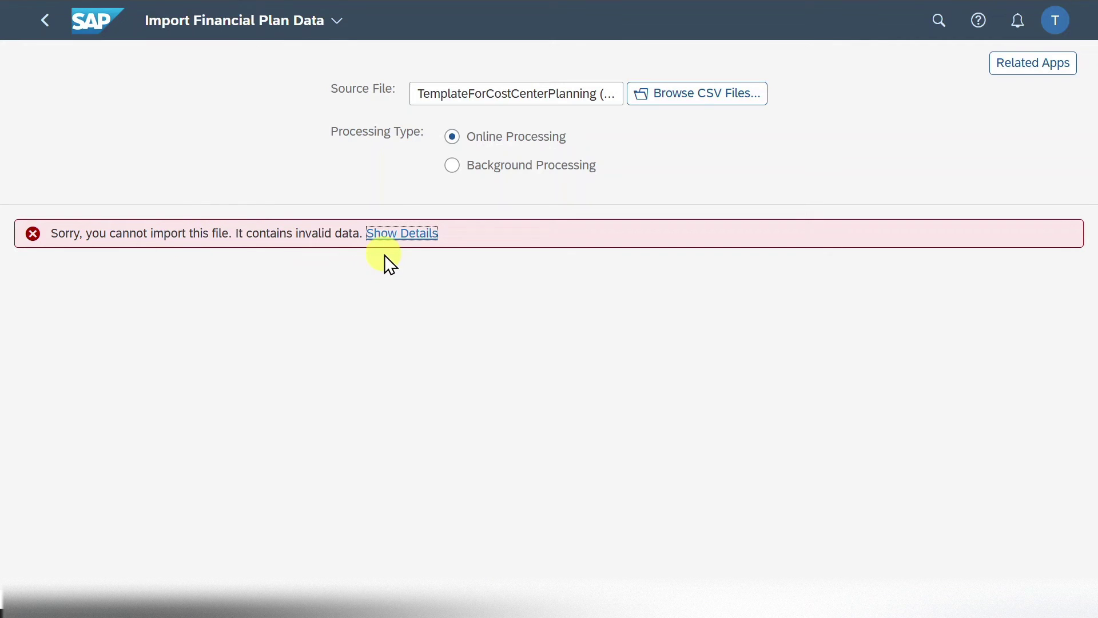
pyautogui.click(423, 232)
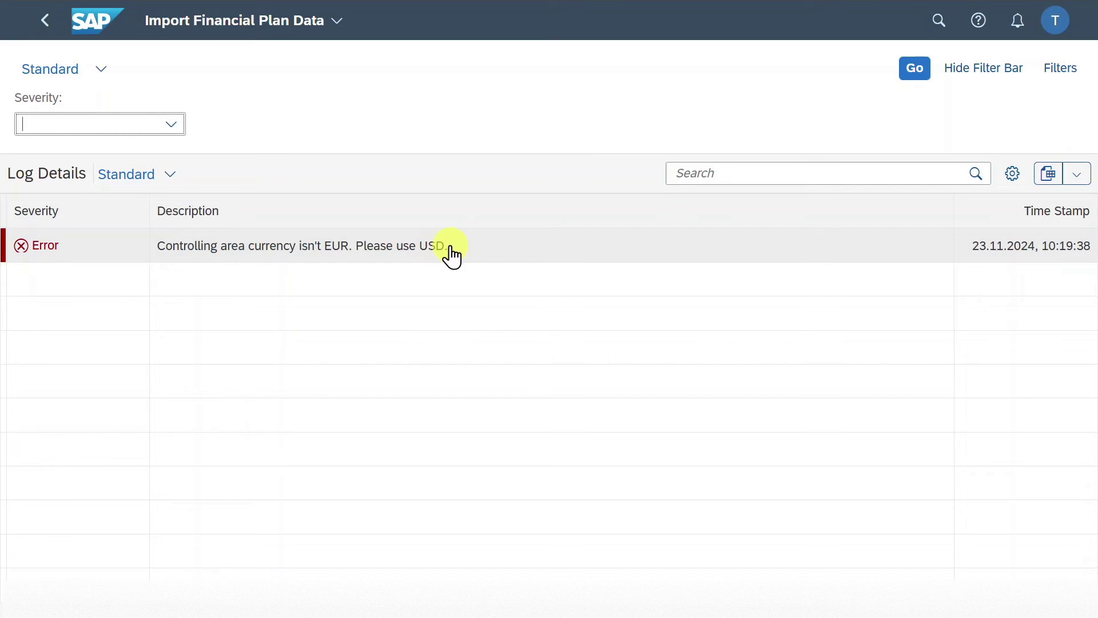
pyautogui.click(46, 23)
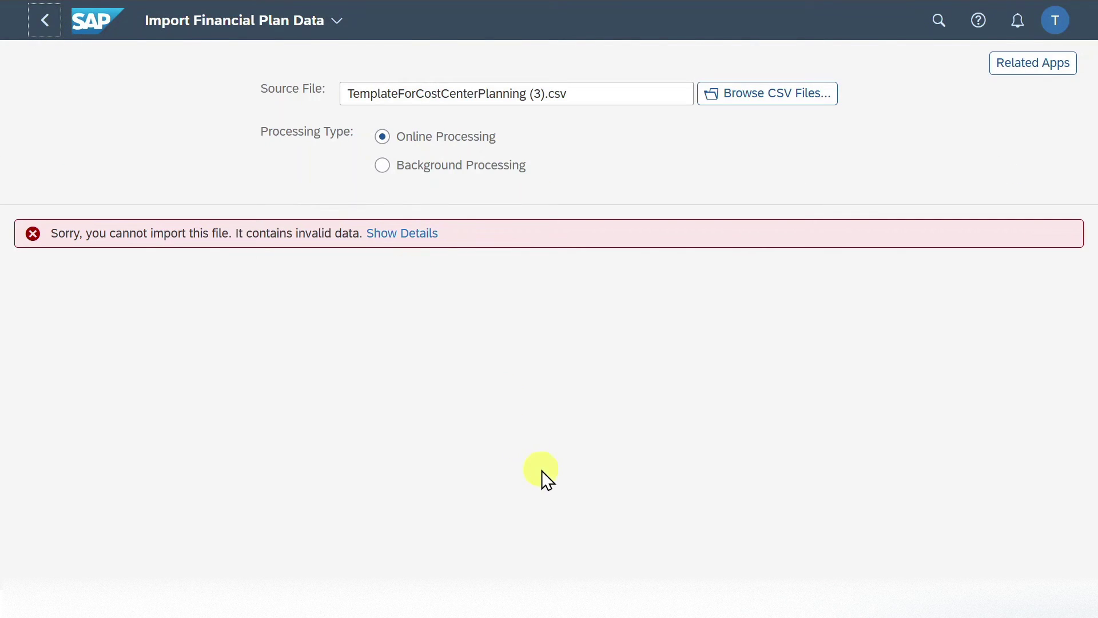
# Step: Change the template's currency in cell H4 from EUR to USD
pyautogui.hotkey('alt', 'Tab')
pyautogui.click(611, 169)
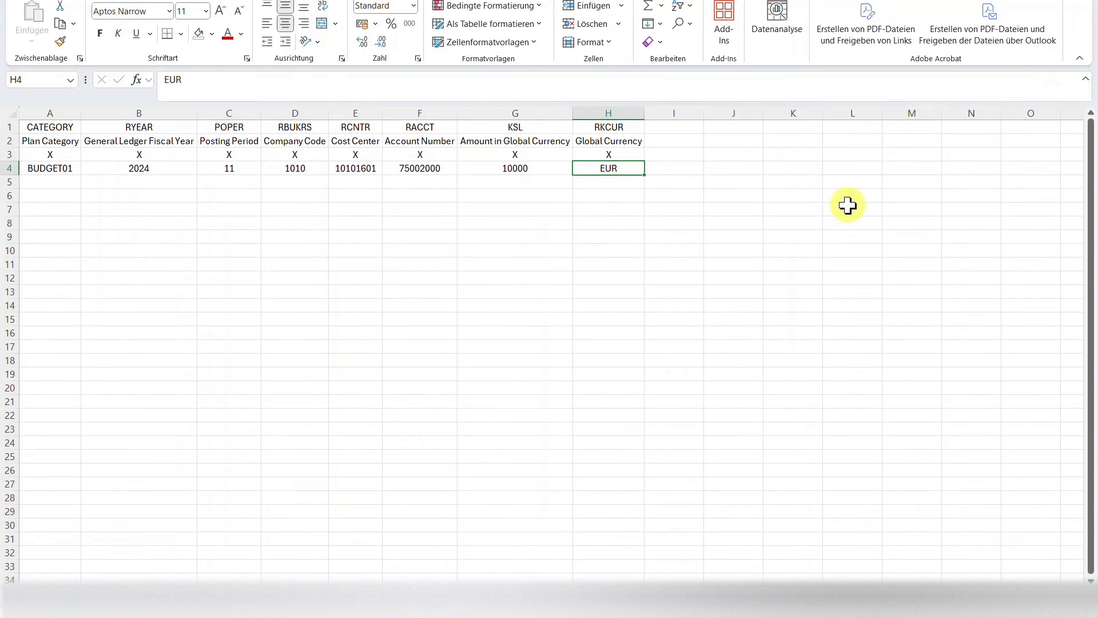
pyautogui.write('USD')
pyautogui.click(848, 294)
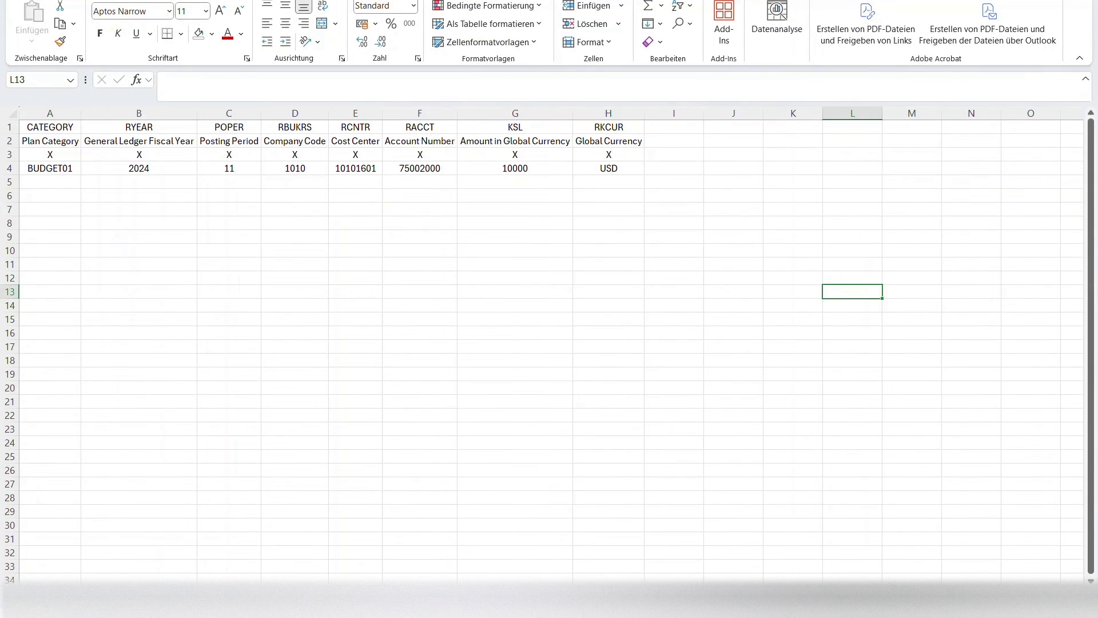
pyautogui.hotkey('alt', 'Tab')
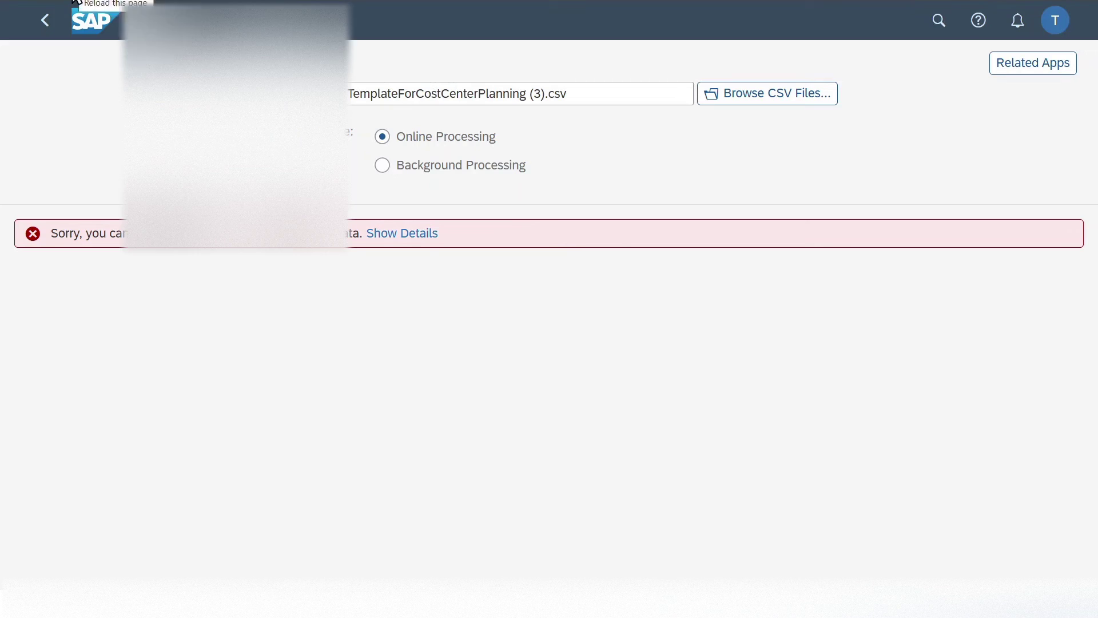
# Step: Load TemplateForCostCenterPlanning (3) and run a test import of the plan data
pyautogui.click(679, 94)
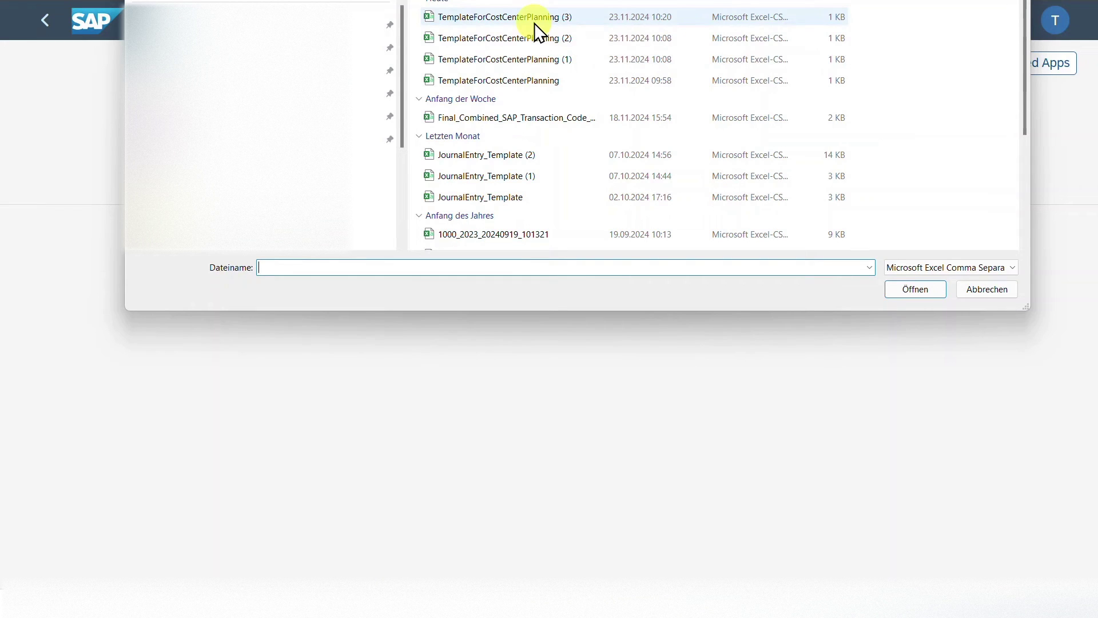
pyautogui.click(536, 23)
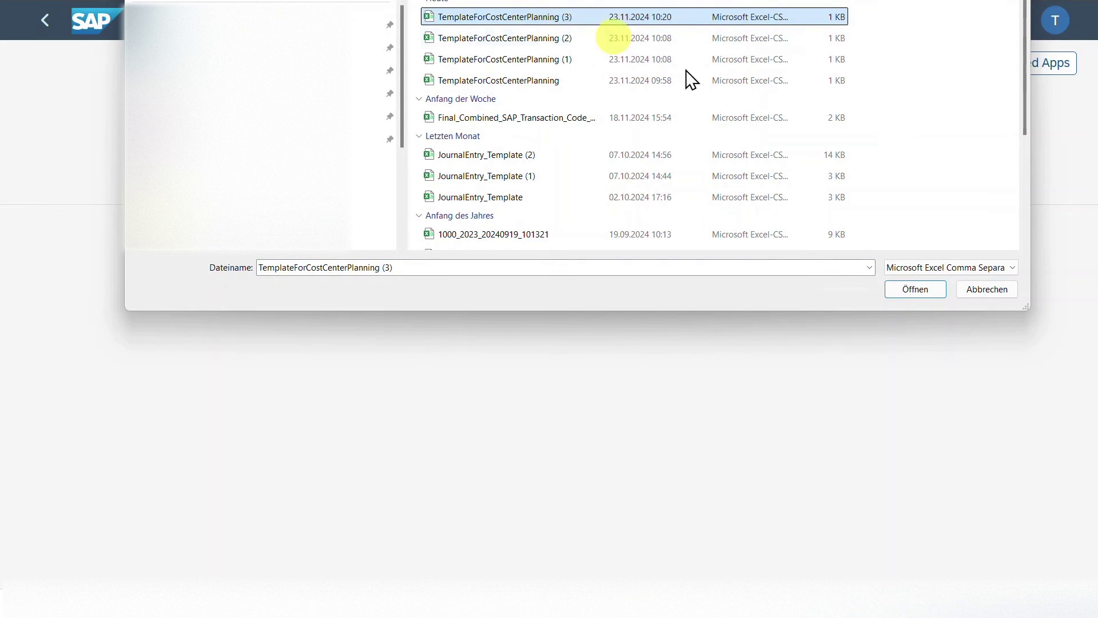
pyautogui.click(897, 290)
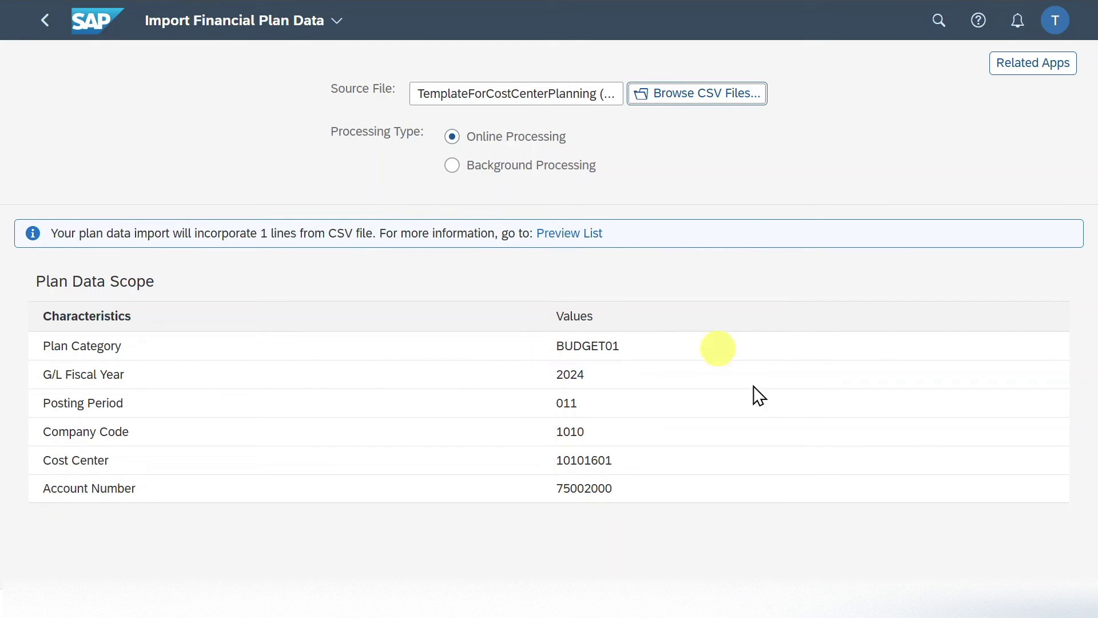
pyautogui.click(995, 605)
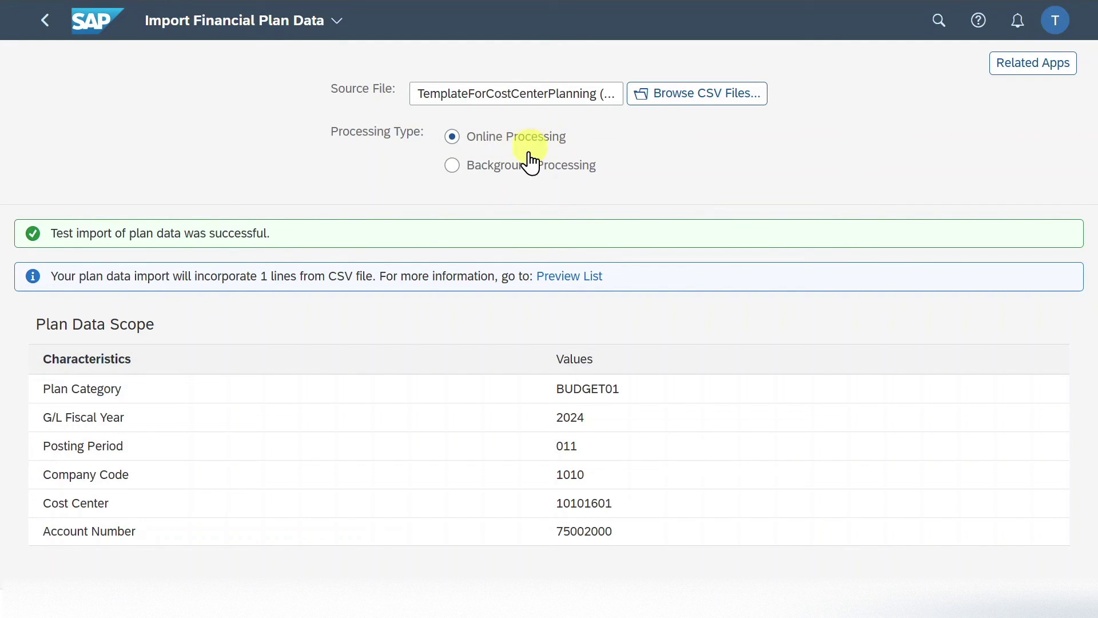
# Step: Submit the import with Background Processing and check the import job's status
pyautogui.click(450, 162)
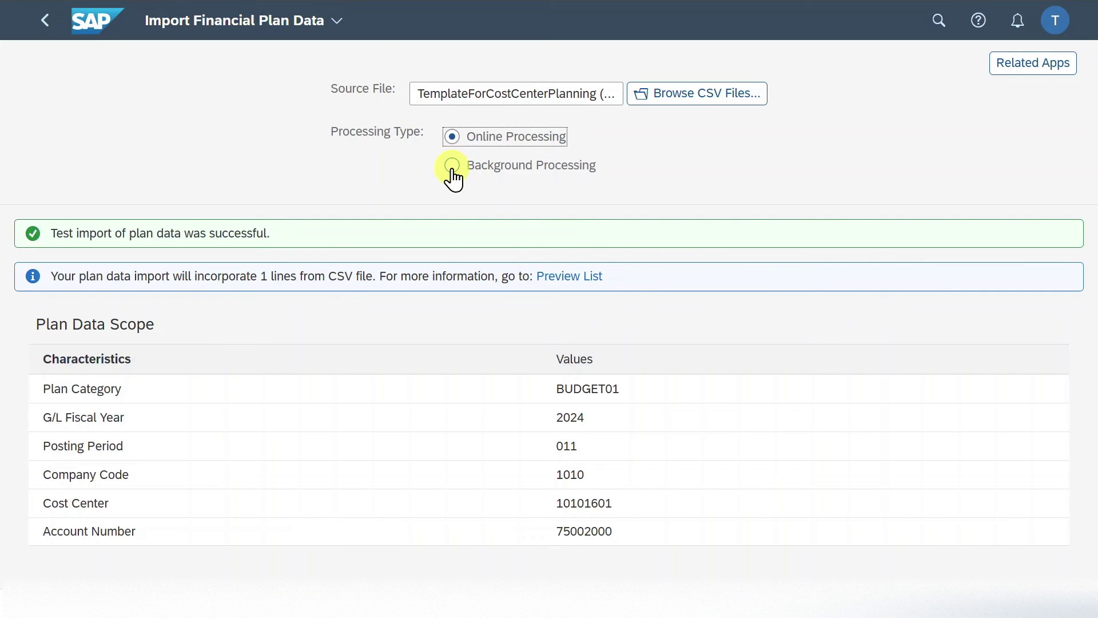
pyautogui.click(452, 167)
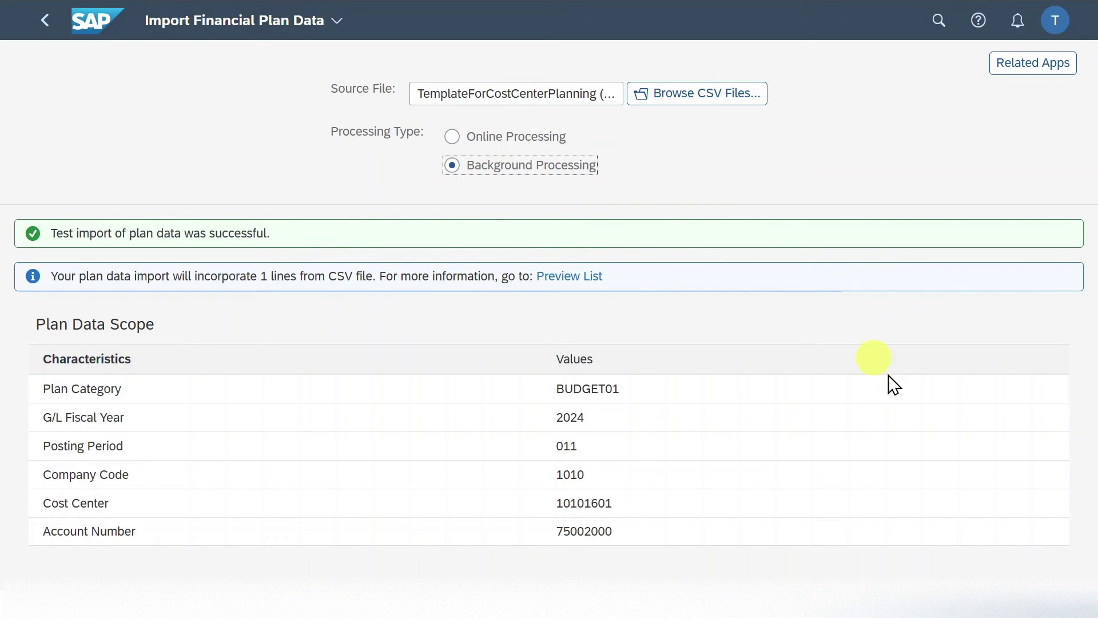
pyautogui.click(1014, 575)
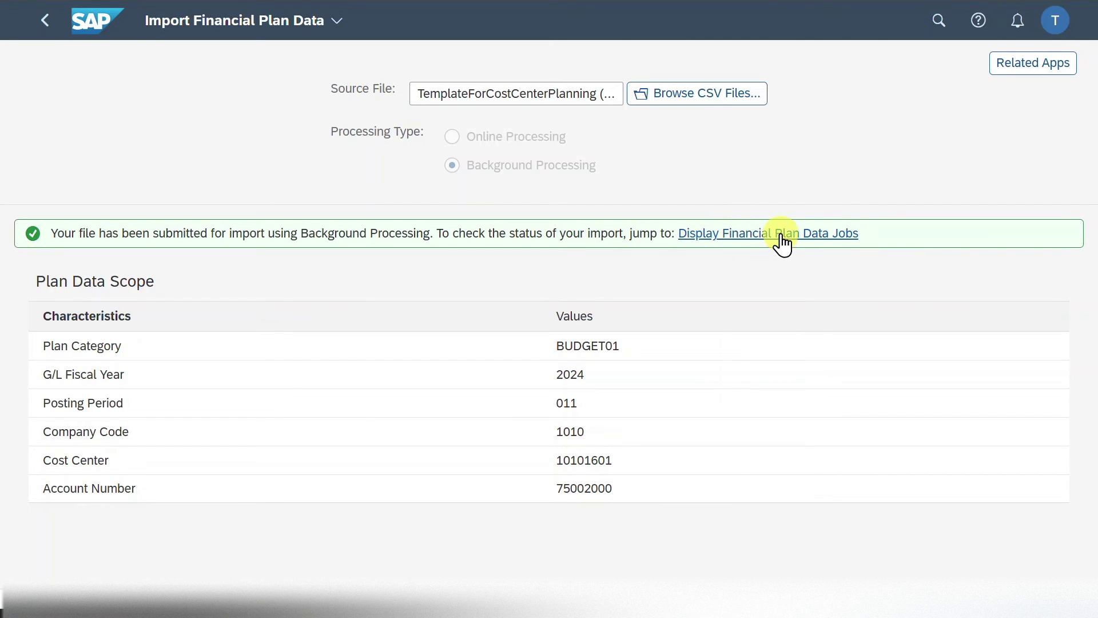
pyautogui.click(751, 243)
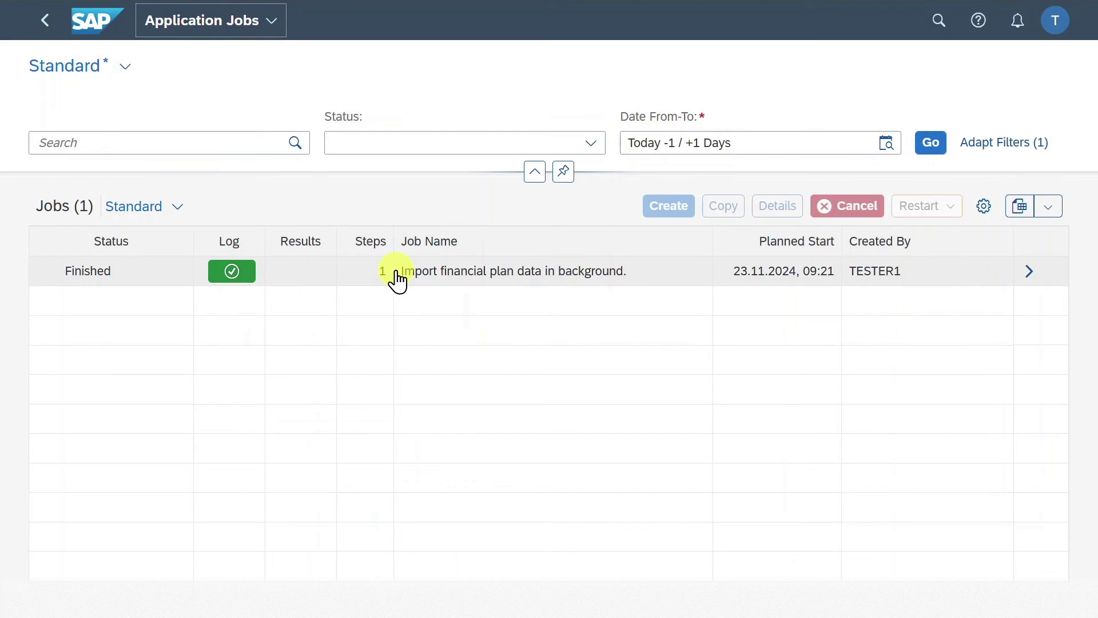
# Step: Open the finished import job's log, showing the 23.11.2024 run with Success status
pyautogui.click(241, 273)
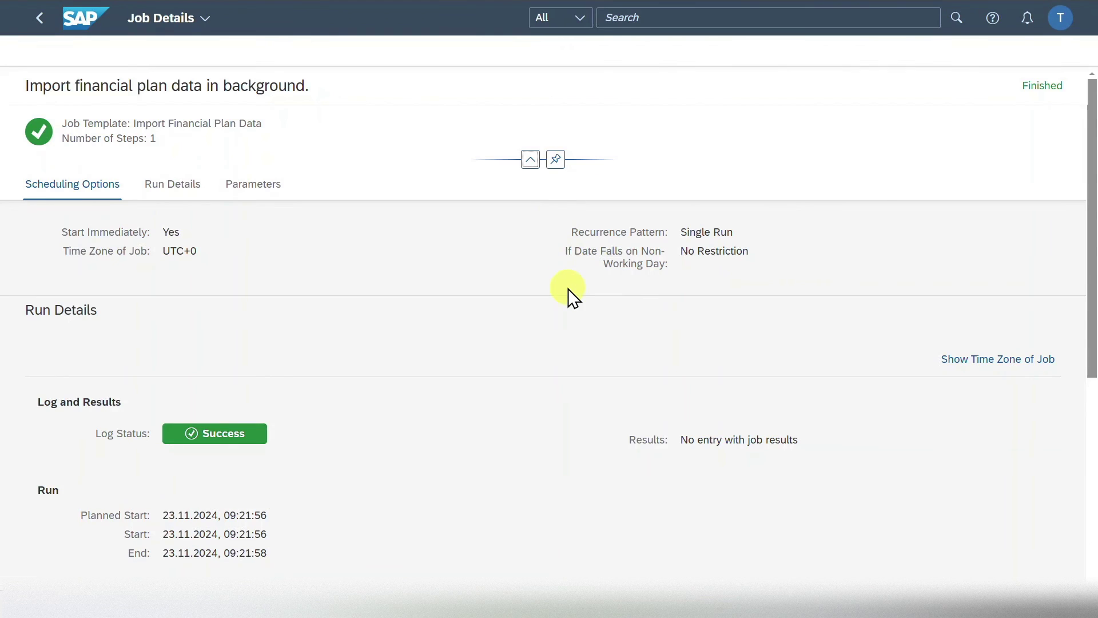
pyautogui.click(692, 20)
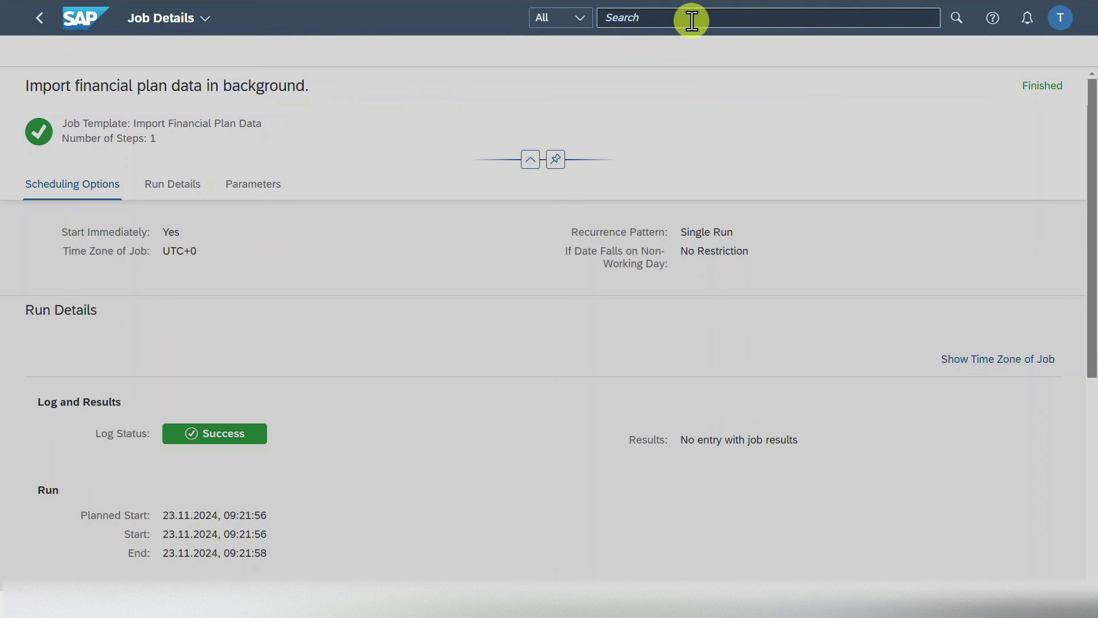
# Step: Search apps for 'cost center' and open Cost Centers Plan/Actual
pyautogui.write('co')
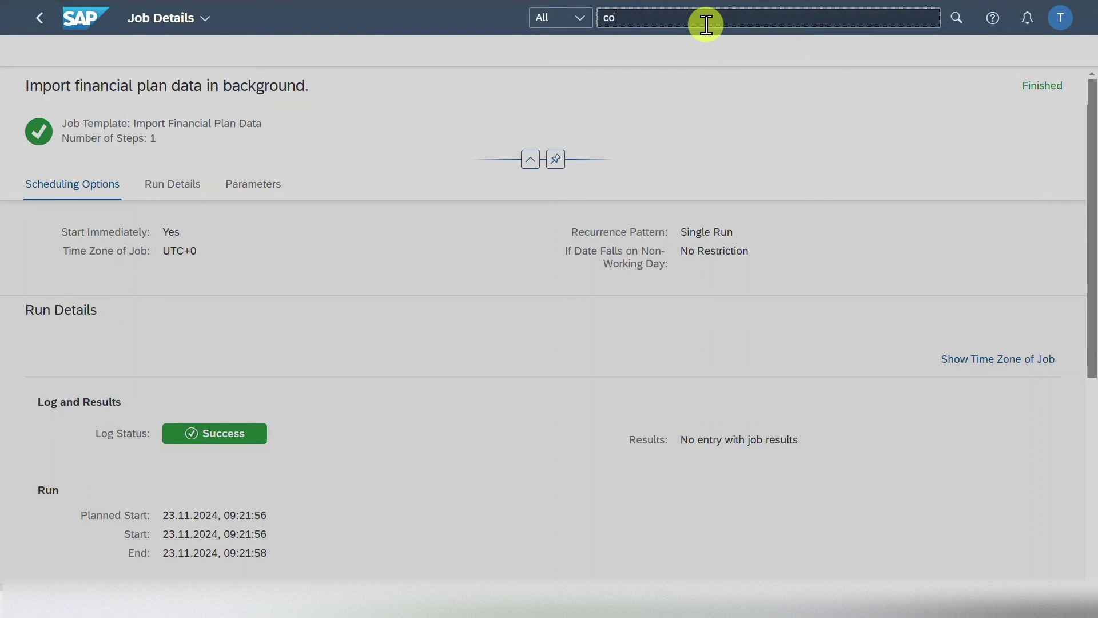
pyautogui.write('st center')
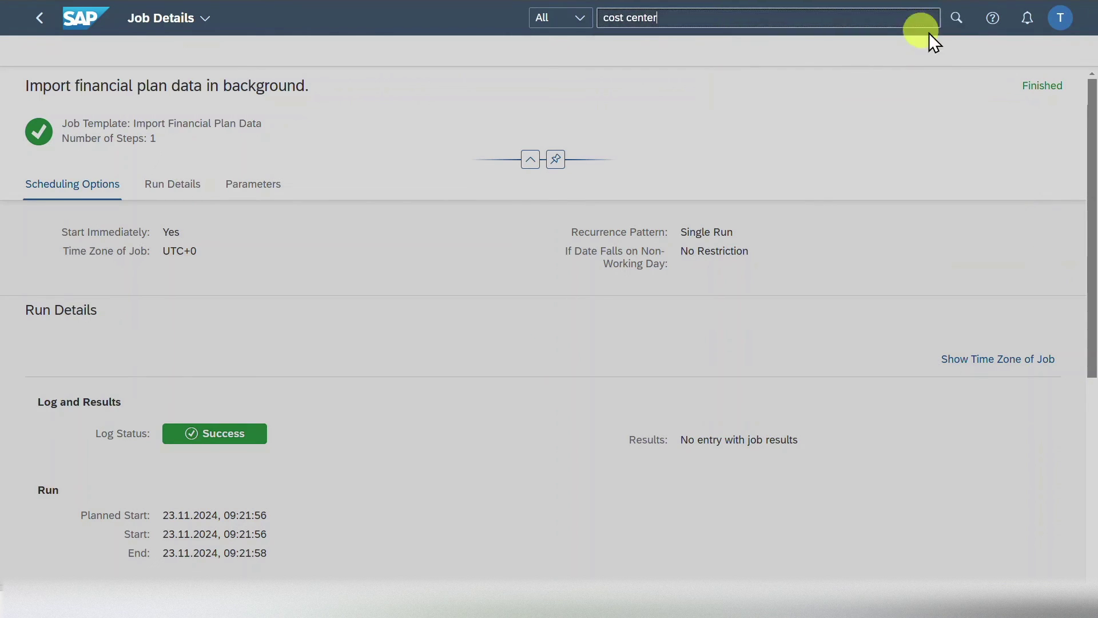
pyautogui.click(957, 22)
pyautogui.click(572, 51)
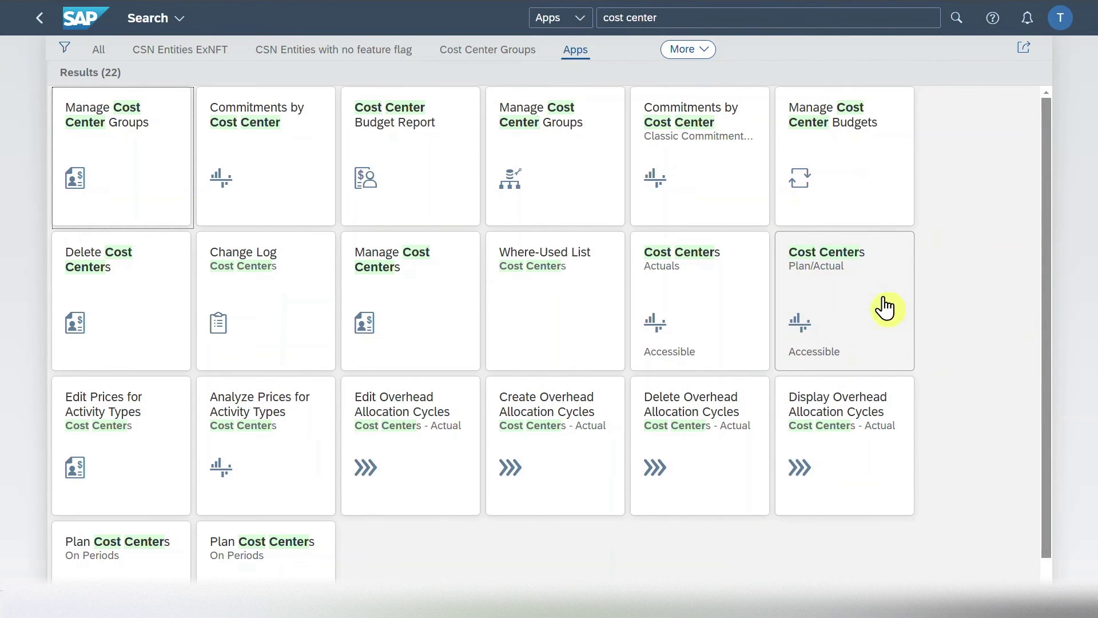
pyautogui.click(841, 289)
# Step: Filter the report by plan category BUDGET01 and company code 1010, then run it
pyautogui.click(634, 112)
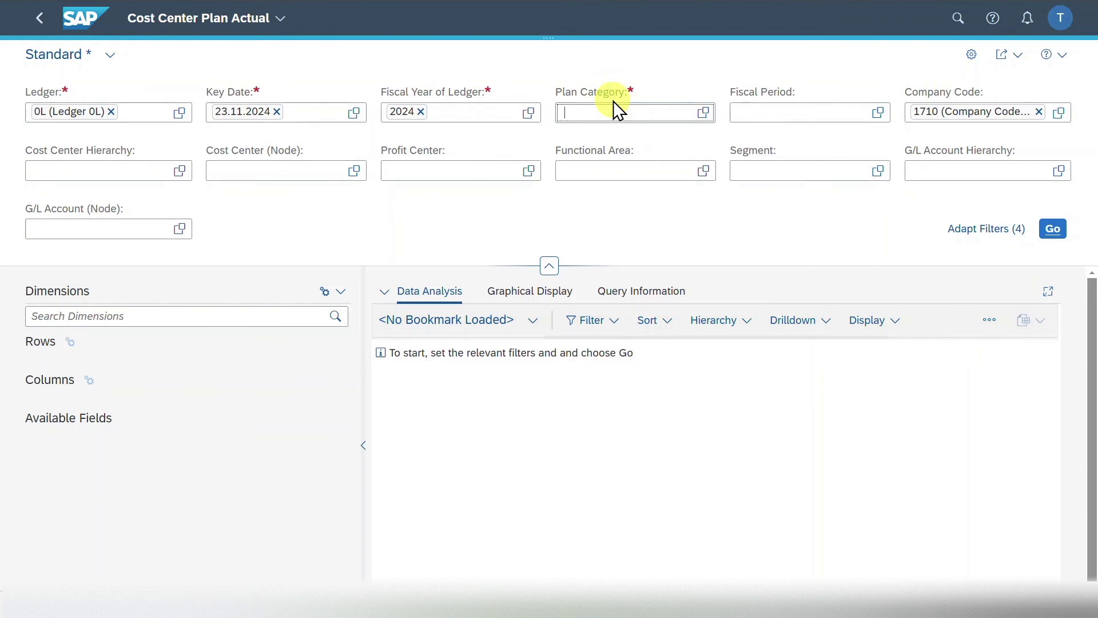
pyautogui.write('BUDGET0')
pyautogui.click(1039, 112)
pyautogui.write('1010')
pyautogui.press('Return')
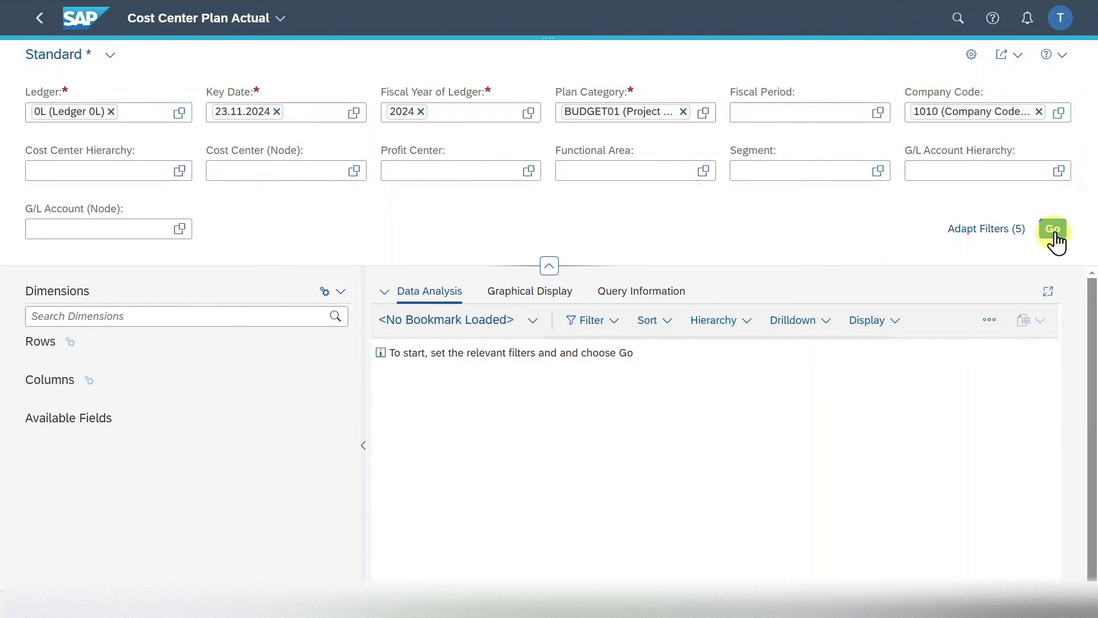
pyautogui.click(1053, 228)
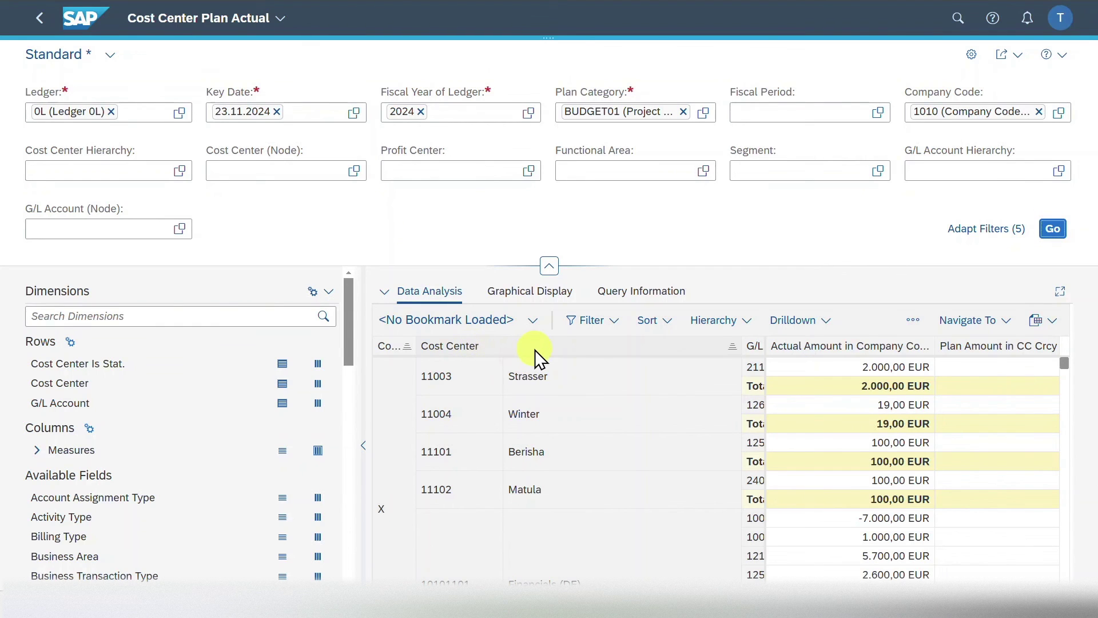
# Step: Filter the results to cost center 10101601 and widen the G/L Account column
pyautogui.click(535, 349)
pyautogui.rightClick(481, 345)
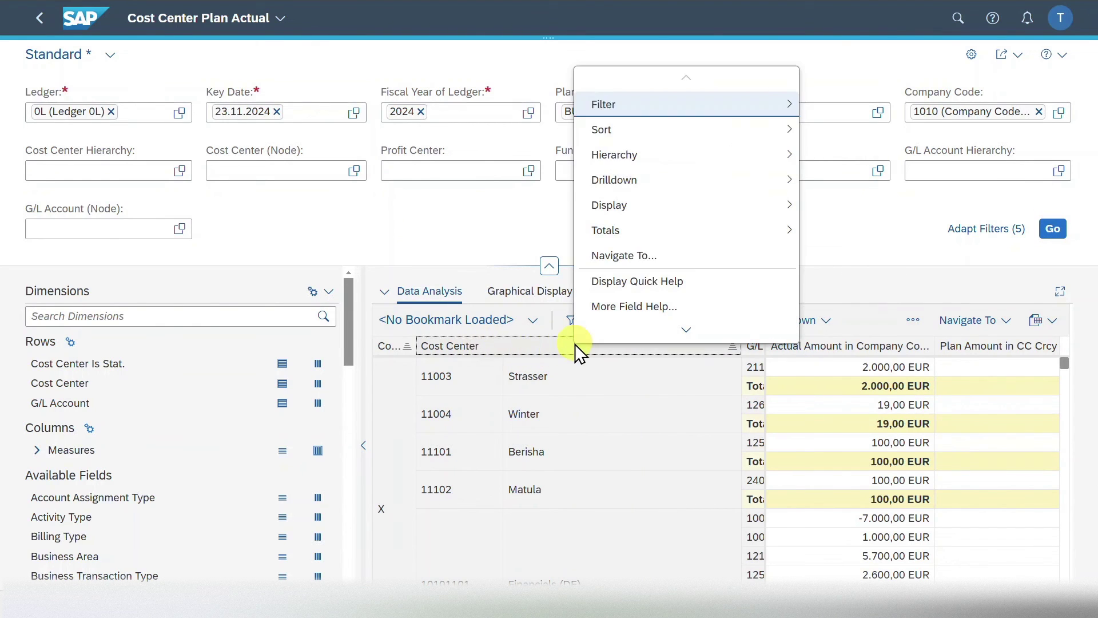
pyautogui.moveTo(675, 104)
pyautogui.click(841, 106)
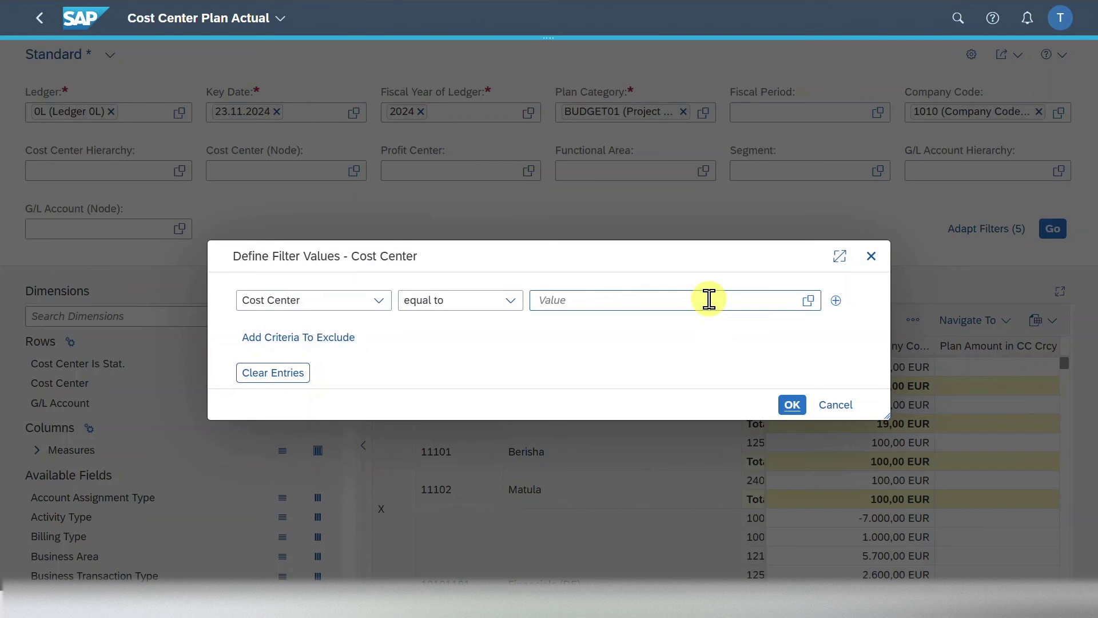
pyautogui.click(708, 299)
pyautogui.write('10101')
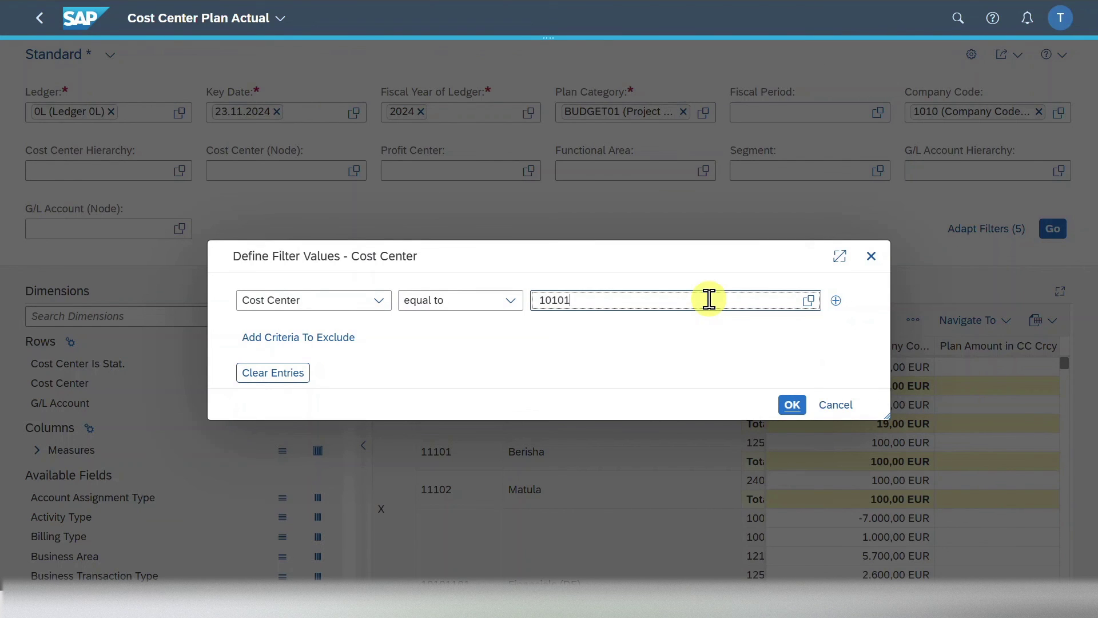
pyautogui.write('601')
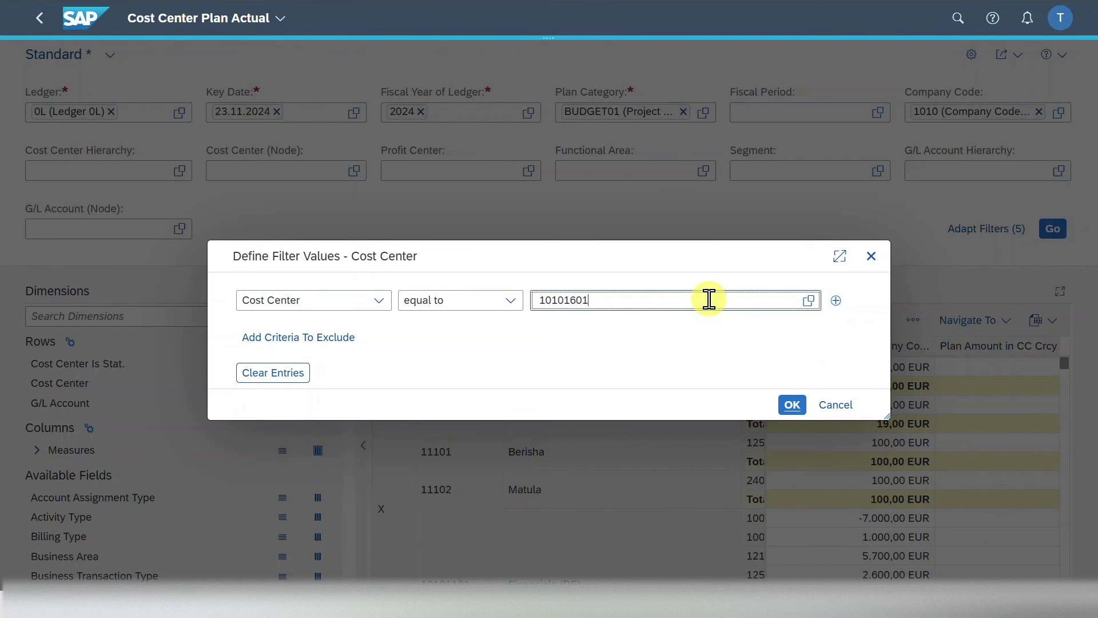
pyautogui.click(794, 405)
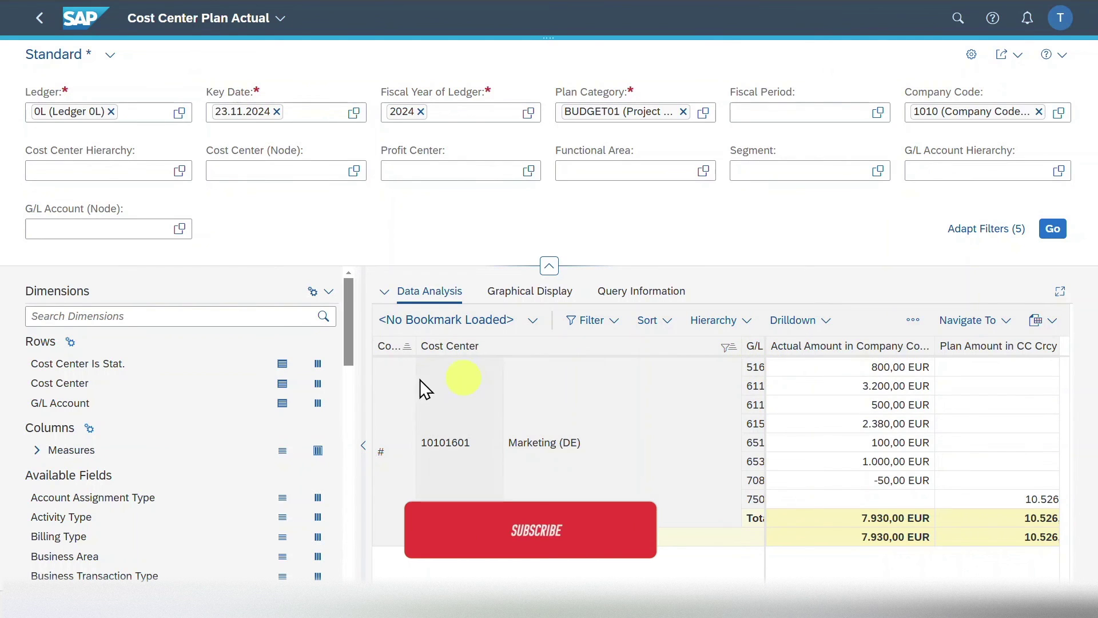
pyautogui.click(361, 448)
pyautogui.moveTo(422, 414); pyautogui.dragTo(622, 421)
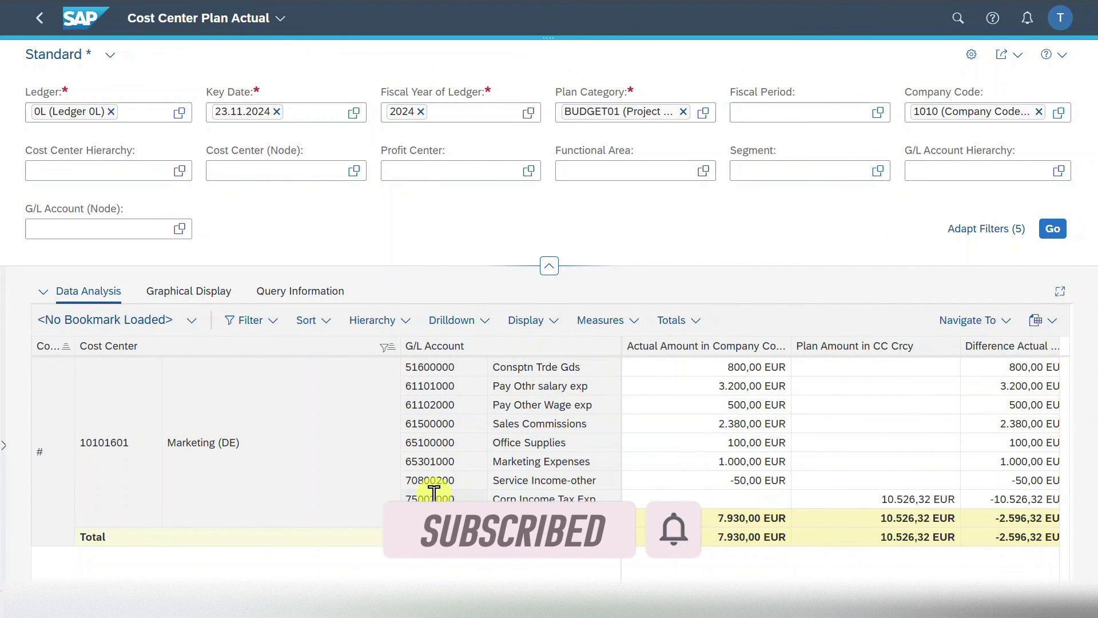